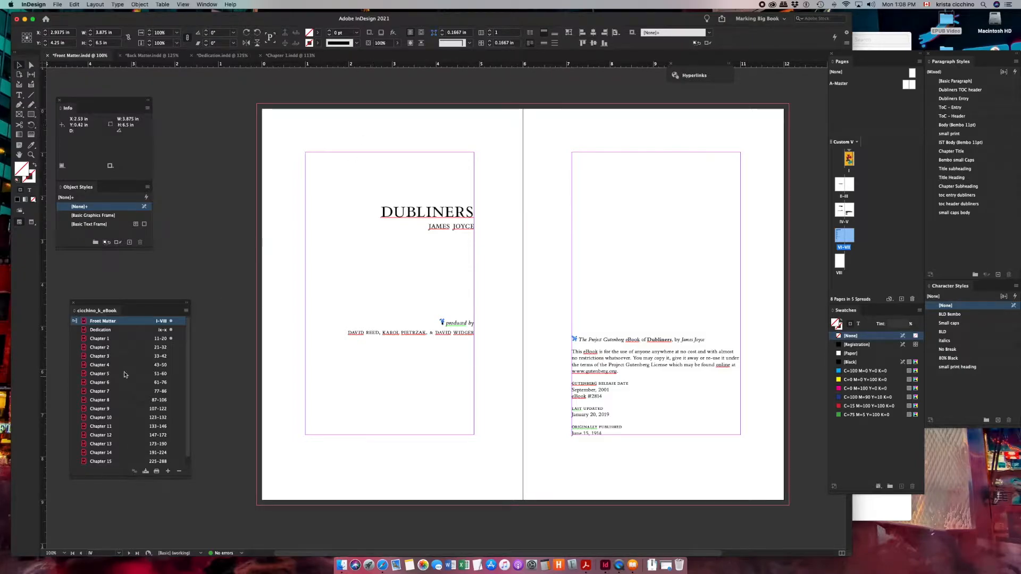
left_click_drag(129, 309, 241, 119)
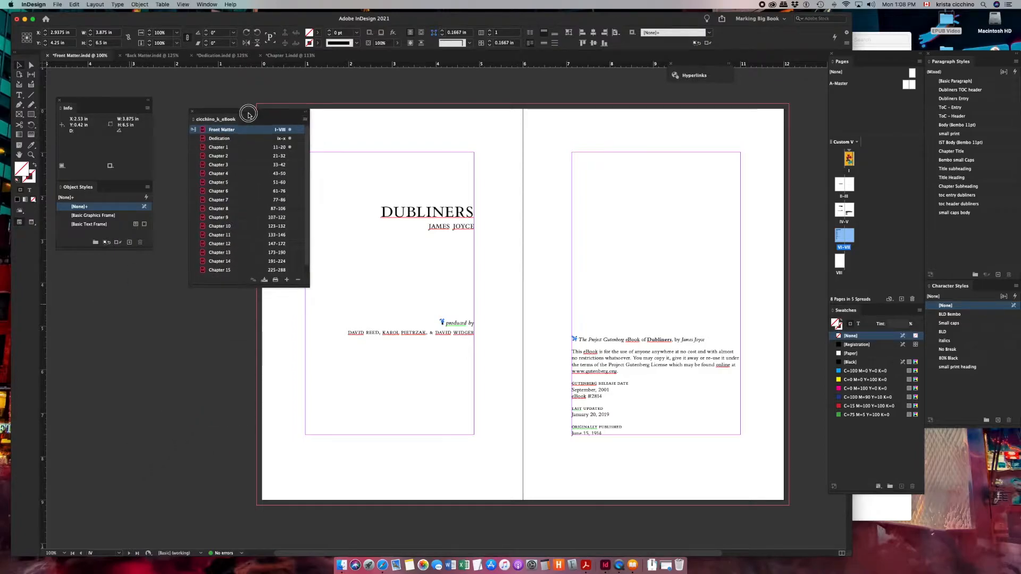
left_click(304, 123)
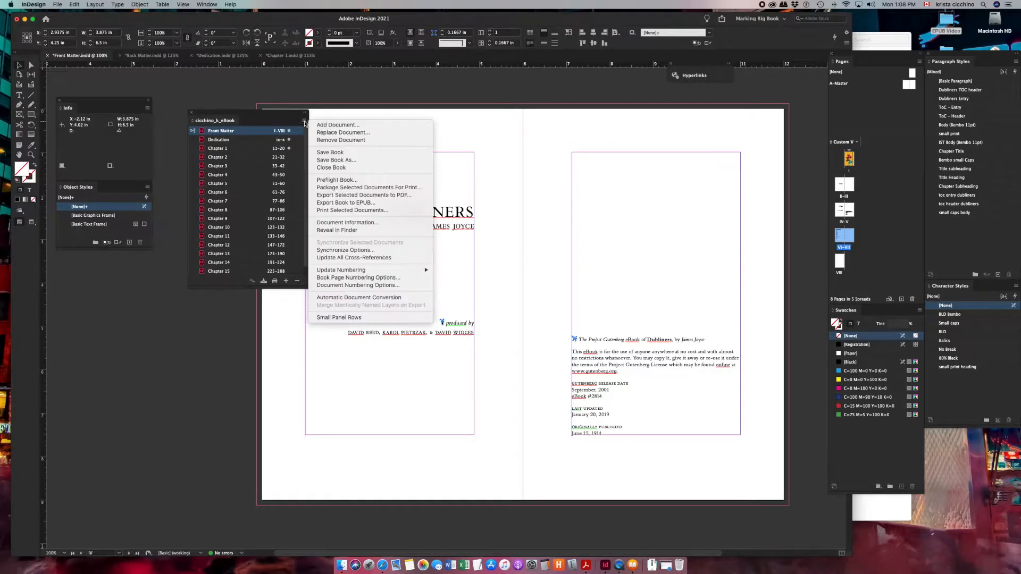
left_click(340, 203)
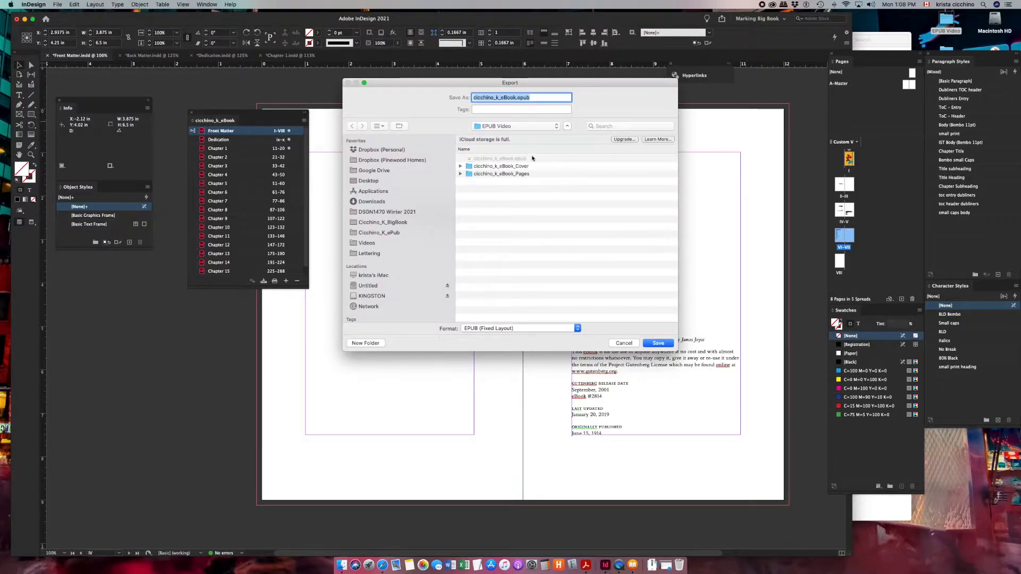
left_click(521, 328)
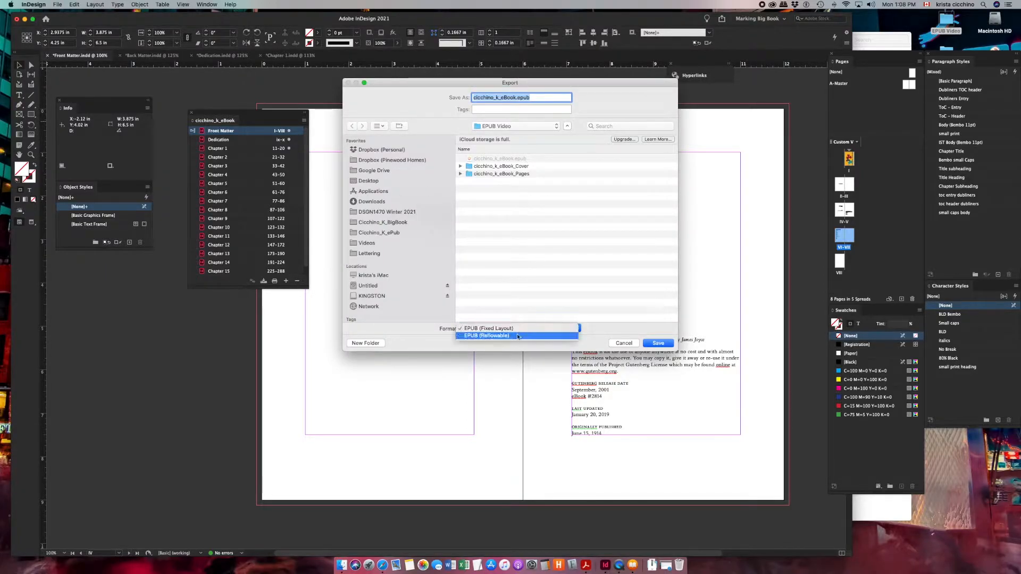
left_click(516, 337)
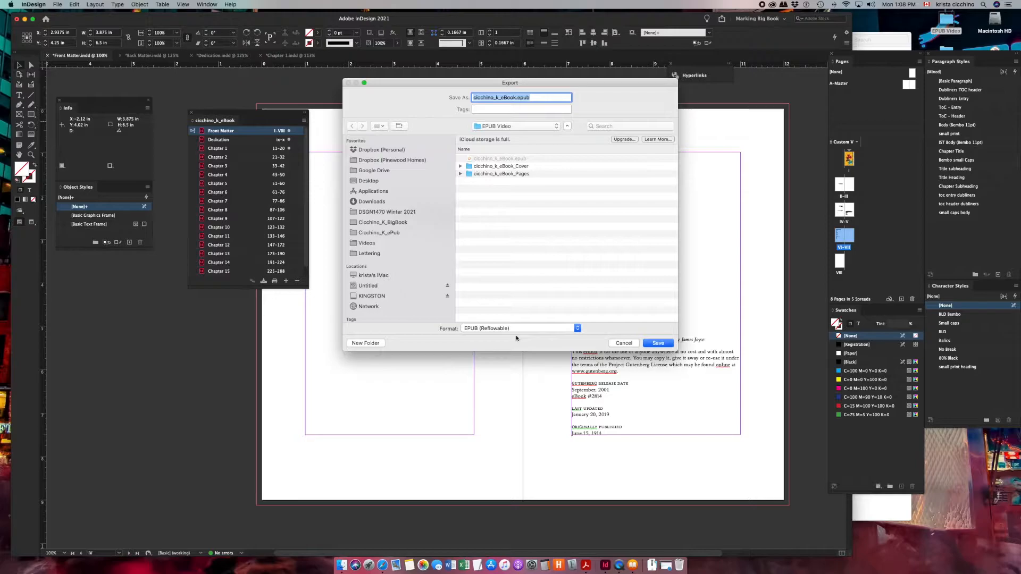
left_click(668, 345)
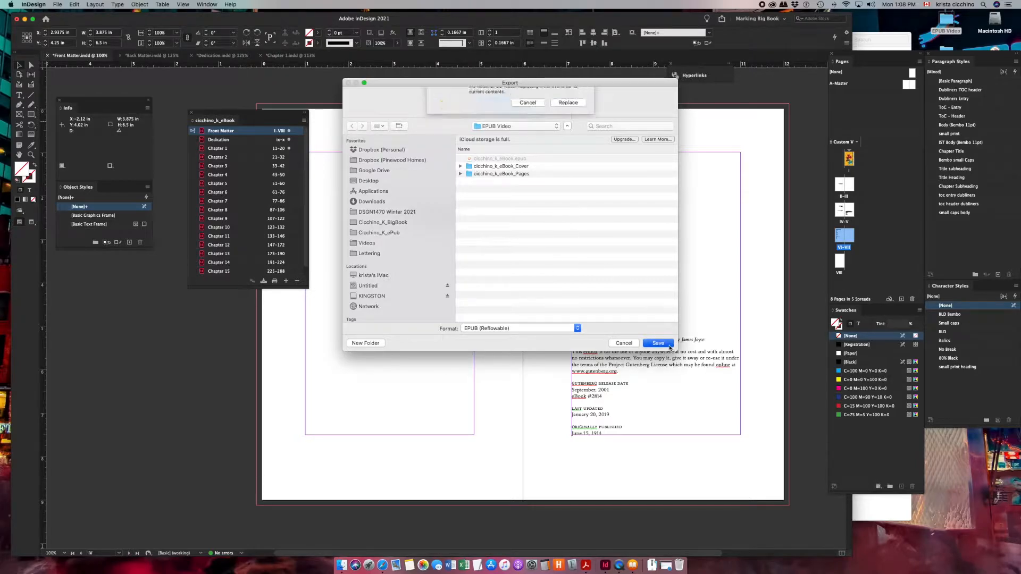
left_click(560, 132)
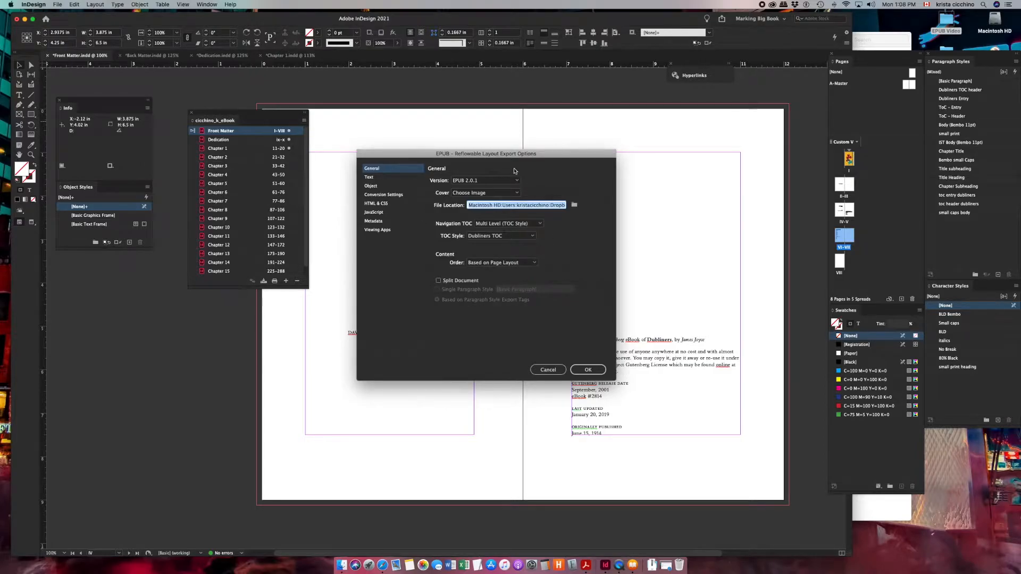
left_click(372, 223)
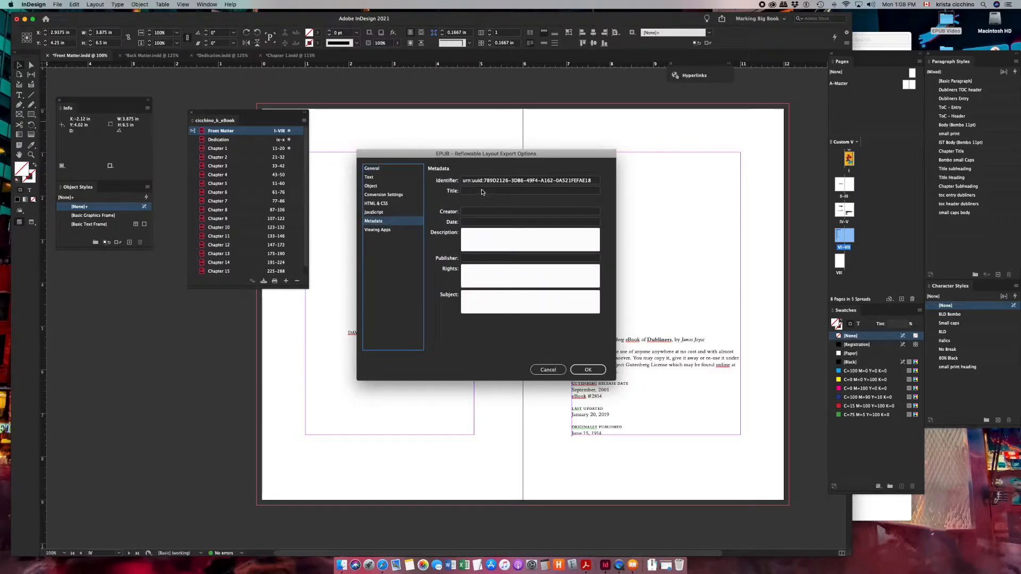
key("Escape")
Open the previously exported EPUB from the EPUB Video folder in Books to check the title shown, and close it
left_click(341, 565)
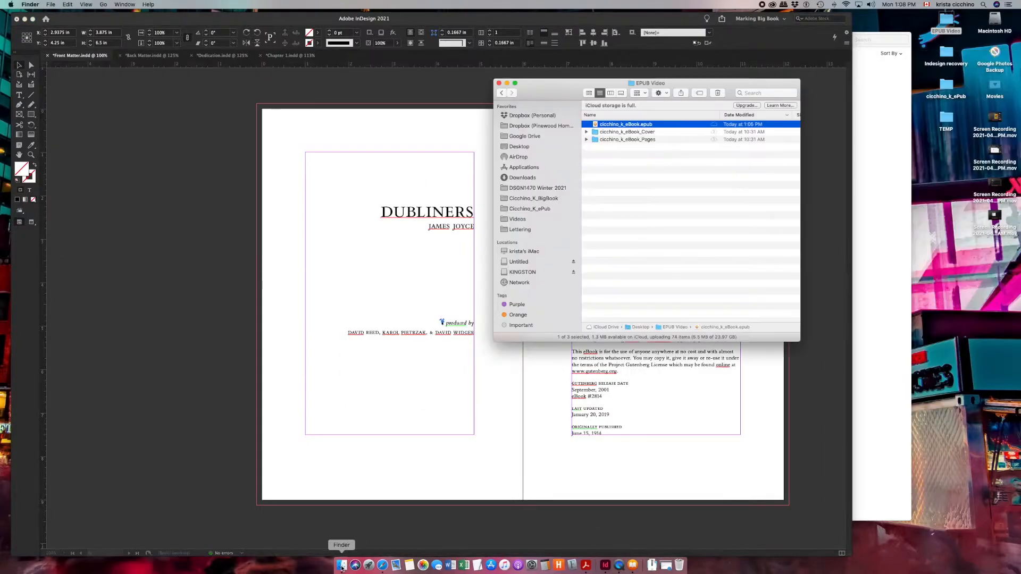
double_click(603, 123)
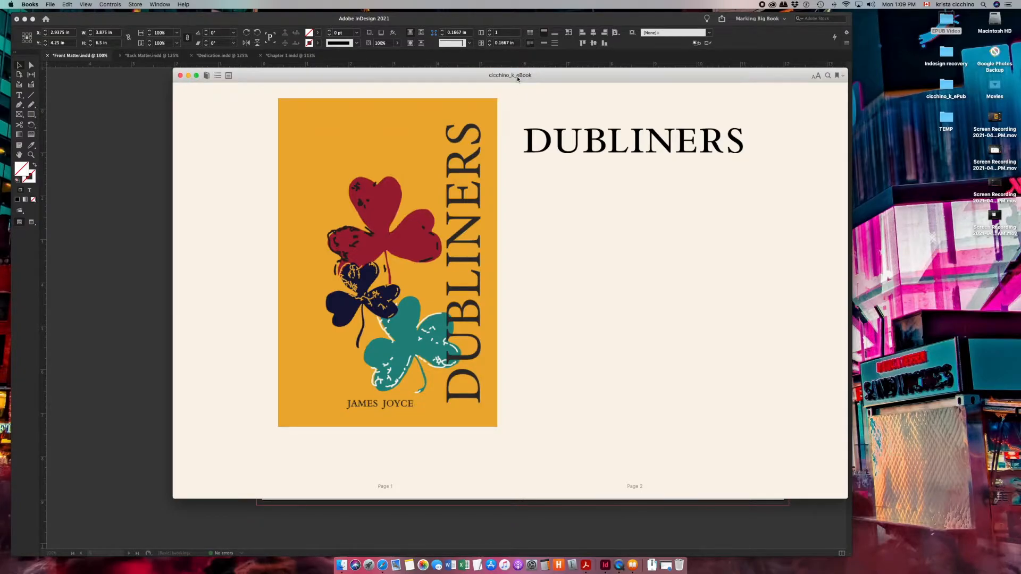
left_click(181, 75)
Delete the old Dubliners eBook from the Books library
left_click(285, 94)
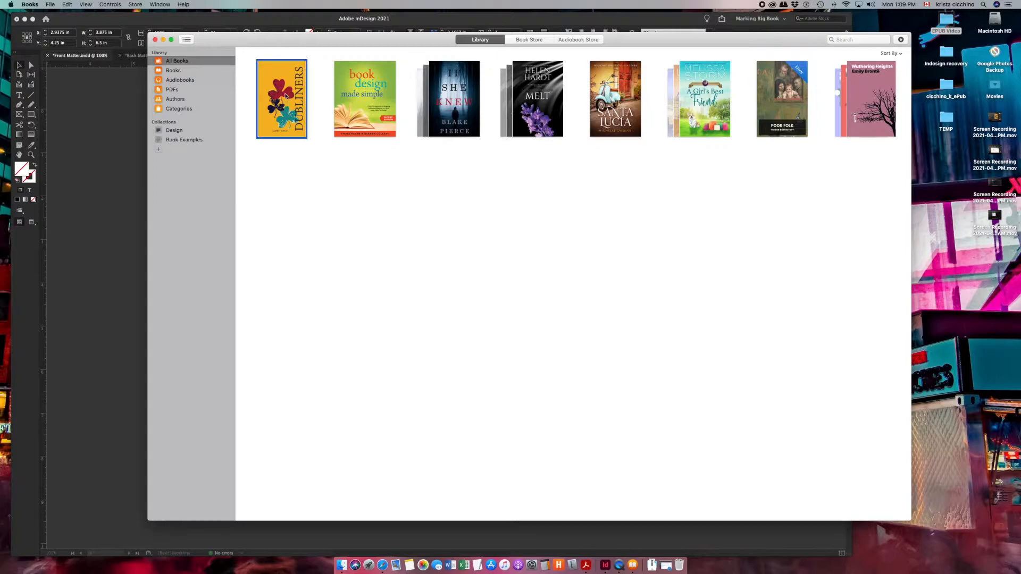
right_click(285, 95)
left_click(310, 141)
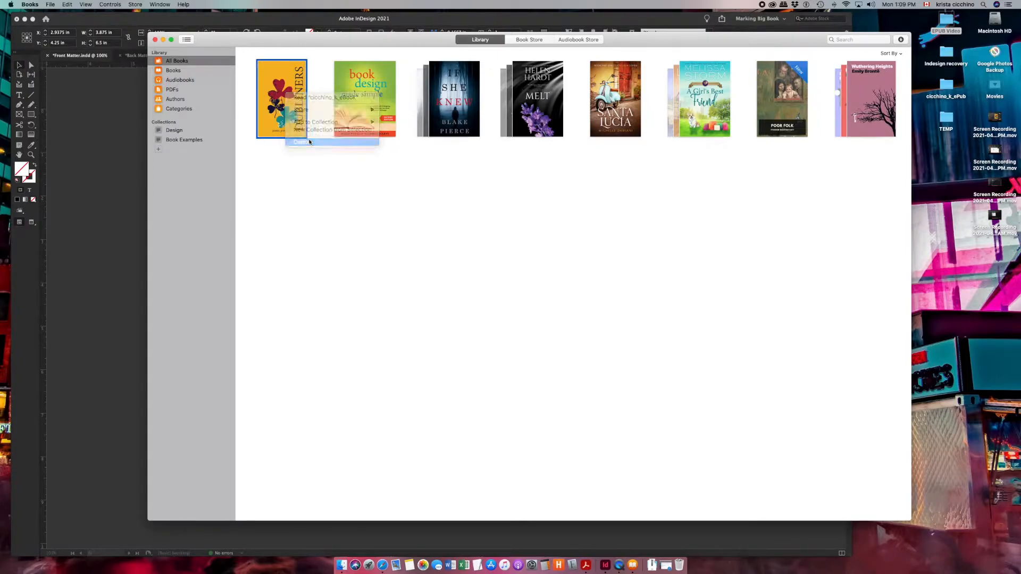
left_click(587, 89)
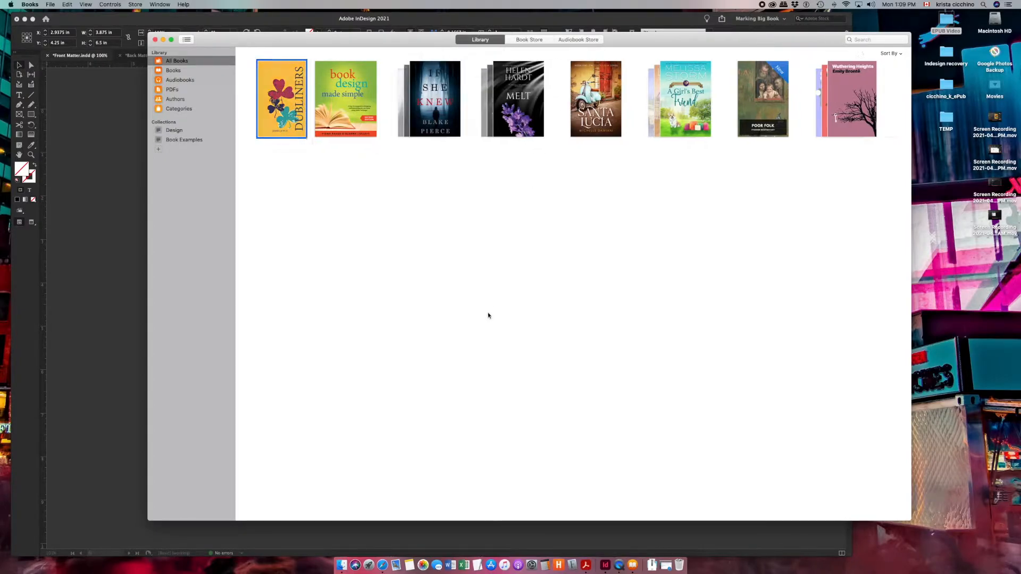
Switch to InDesign and start exporting the book as EPUB (Reflowable), replacing the existing EPUB file
key("super+Tab")
key("super+Tab")
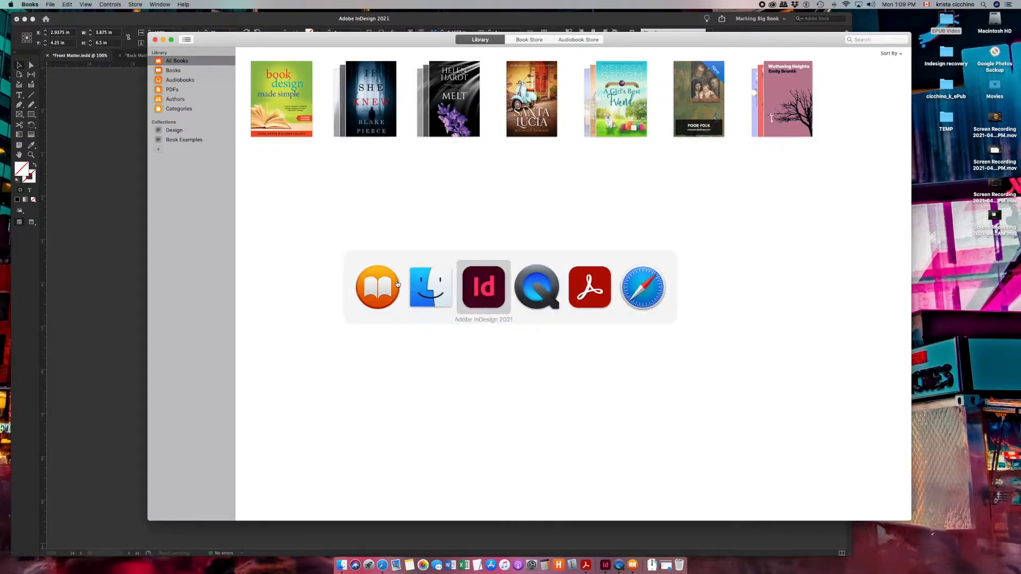
left_click(305, 121)
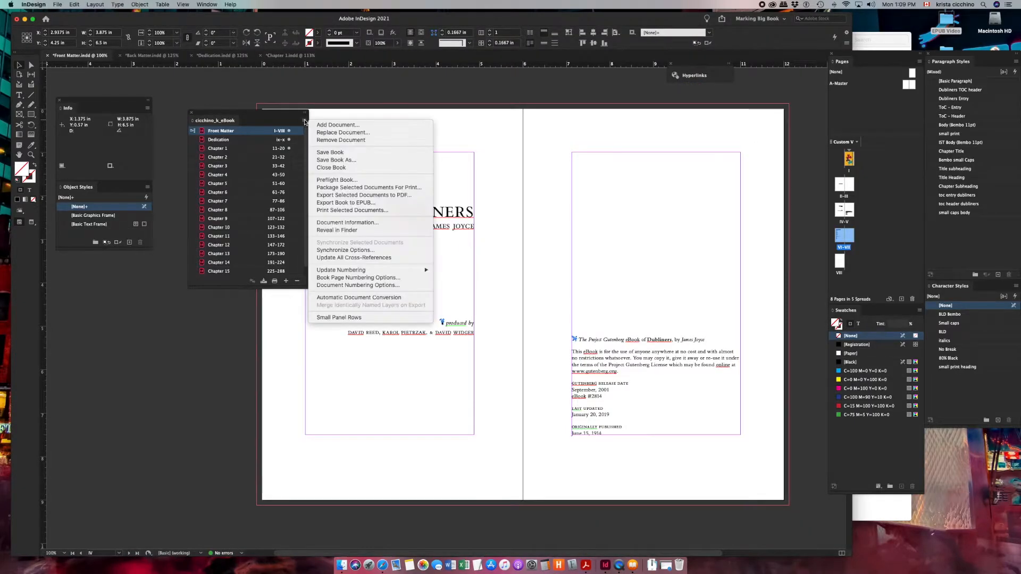
left_click(336, 206)
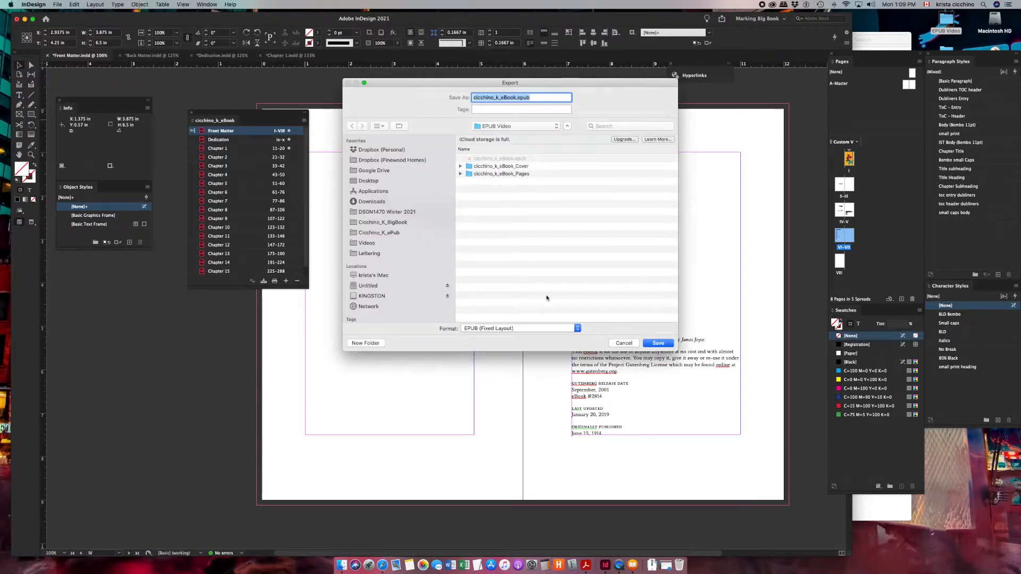
left_click(515, 328)
left_click(514, 336)
left_click(659, 343)
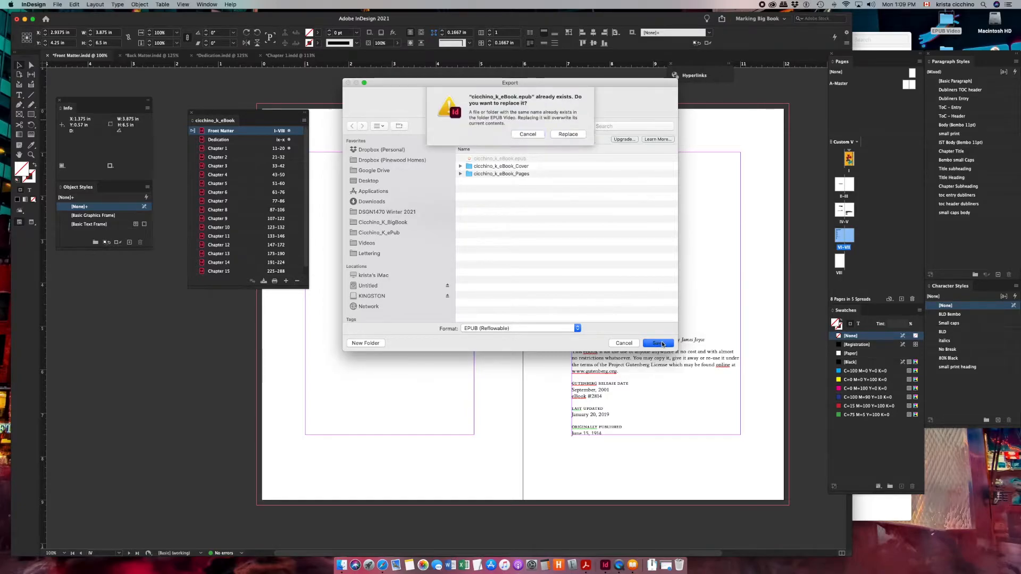
left_click(567, 134)
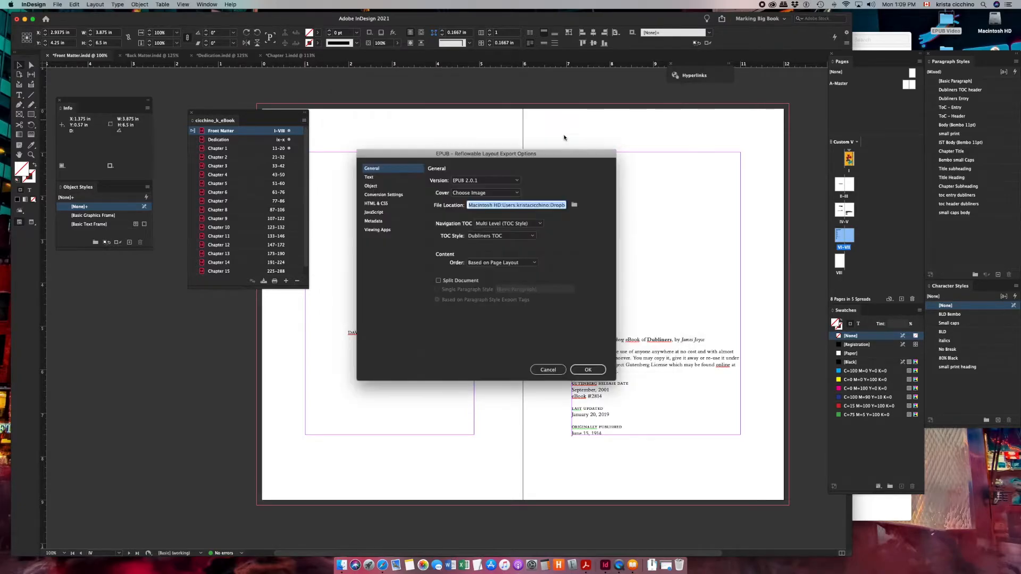
Set the metadata title to Dubliners, the creator to the designer's name and the date to April 2021, and run the export
left_click(375, 222)
left_click(464, 191)
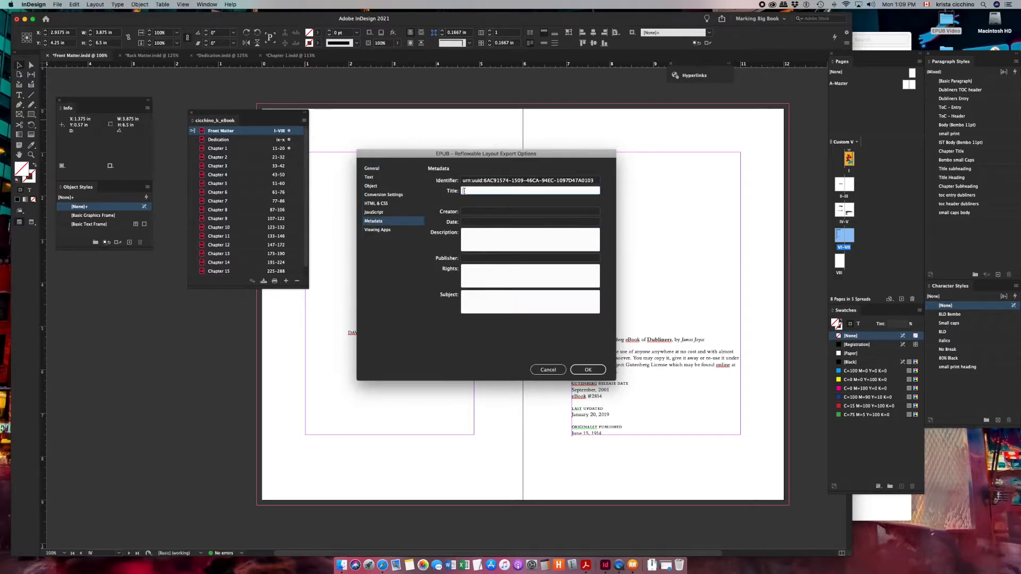
type("Dubliners")
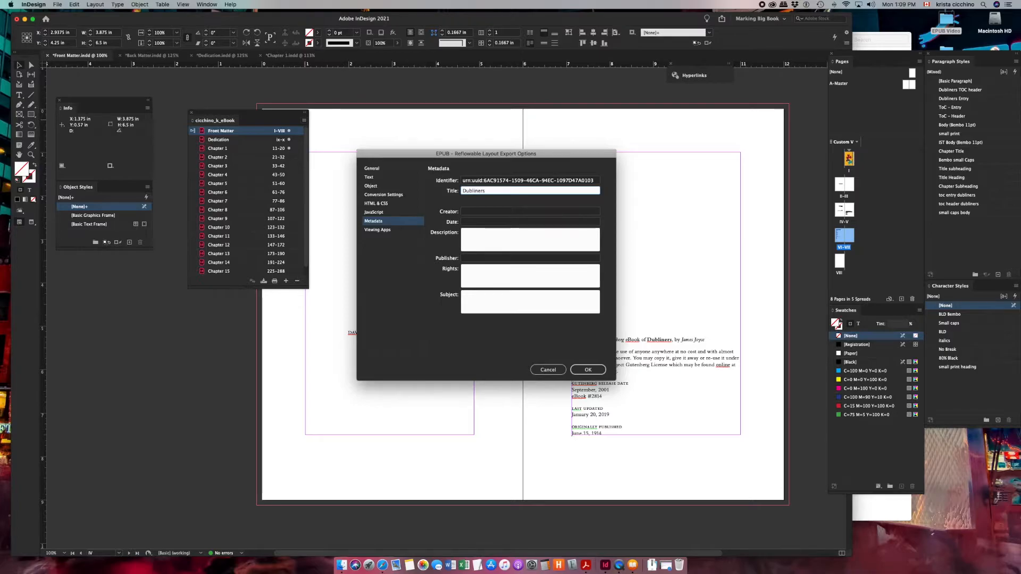
left_click(469, 211)
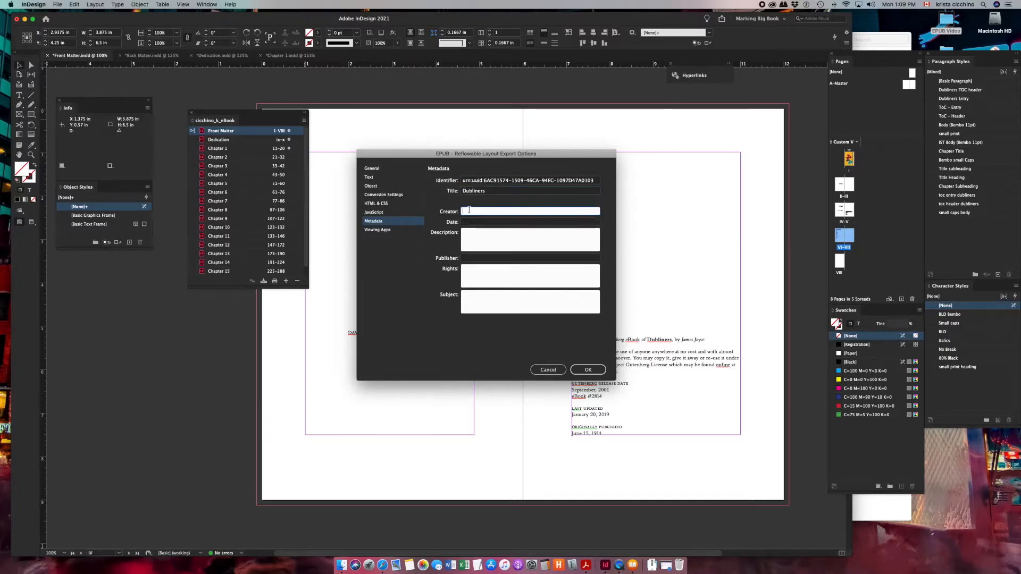
type("Krista Cicchino")
key("Tab")
type("April 202")
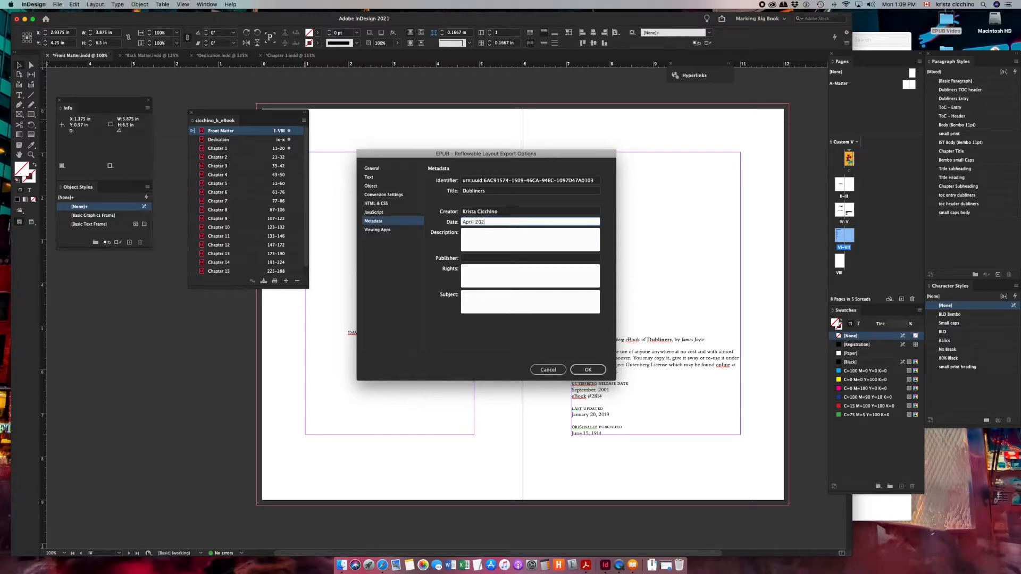
type("1")
left_click(501, 237)
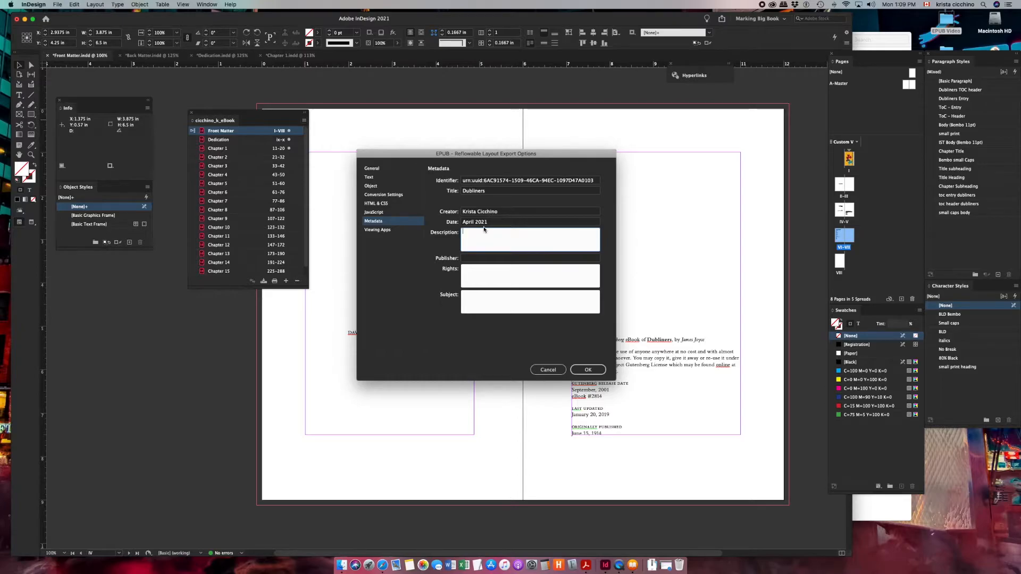
left_click(588, 370)
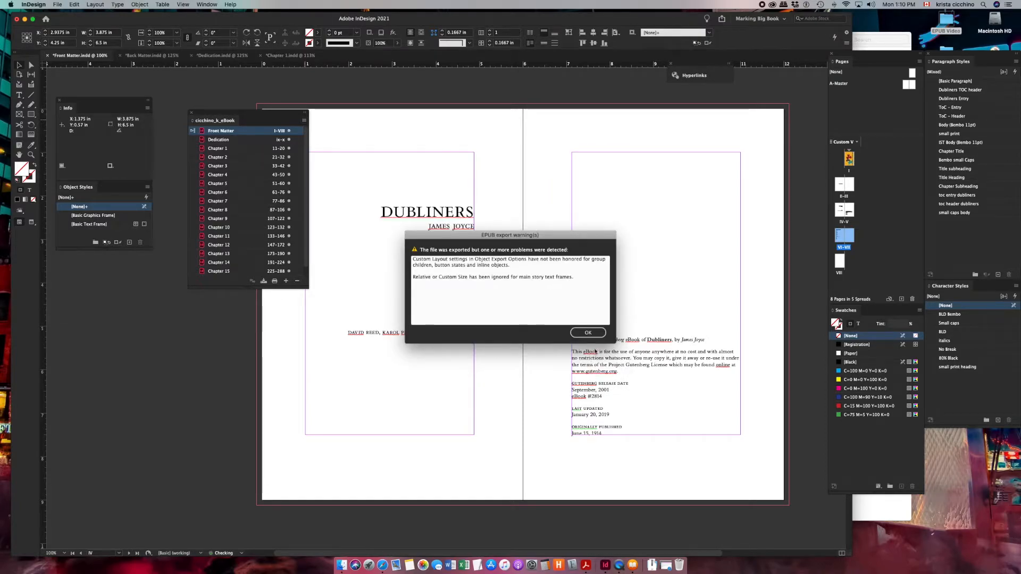
left_click(591, 333)
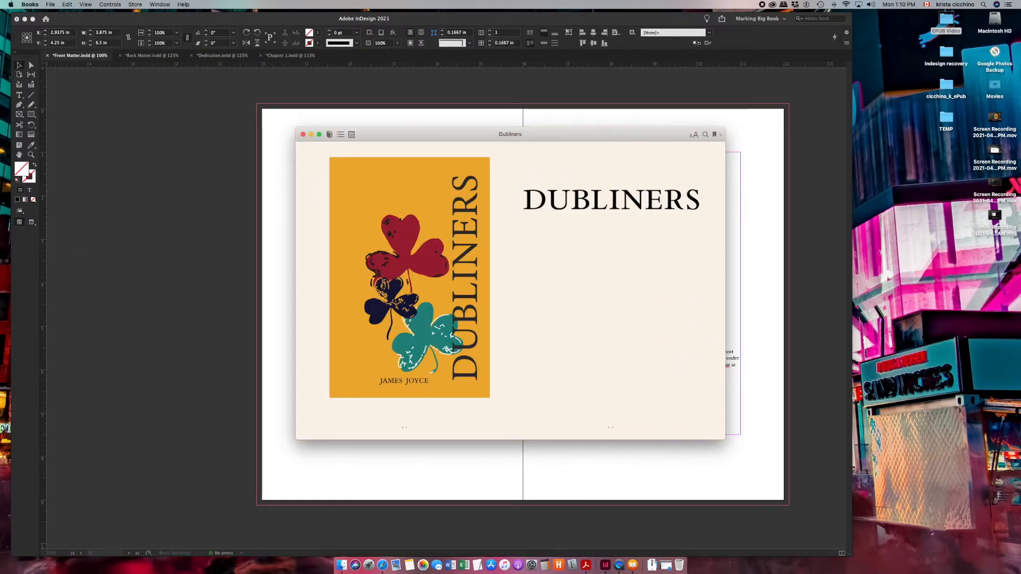
Shrink the Dubliners reader window, page forward and enlarge the window to examine how the content reflows
left_click_drag(563, 134, 517, 78)
mouse_move(472, 77)
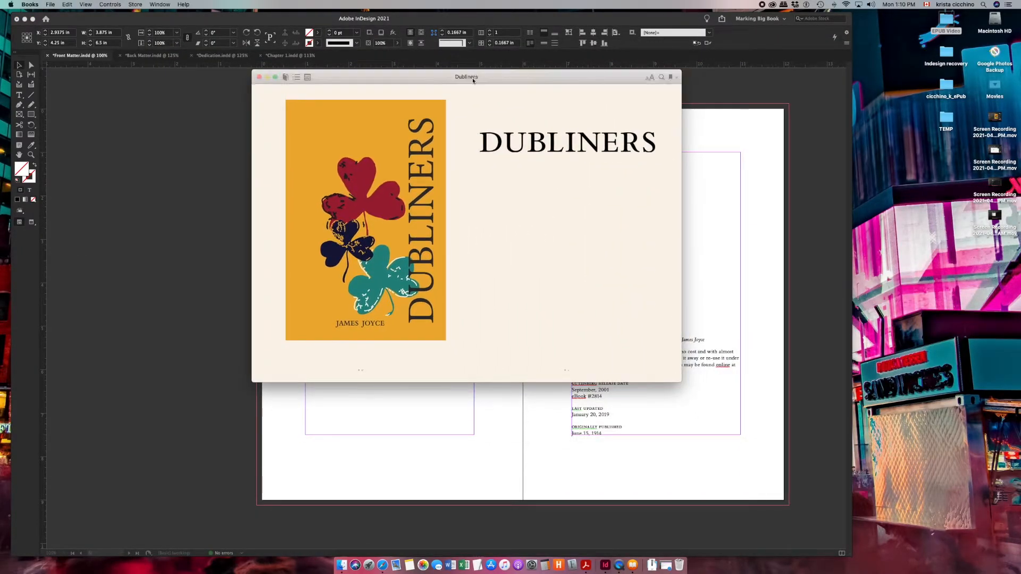
left_click_drag(474, 80, 373, 70)
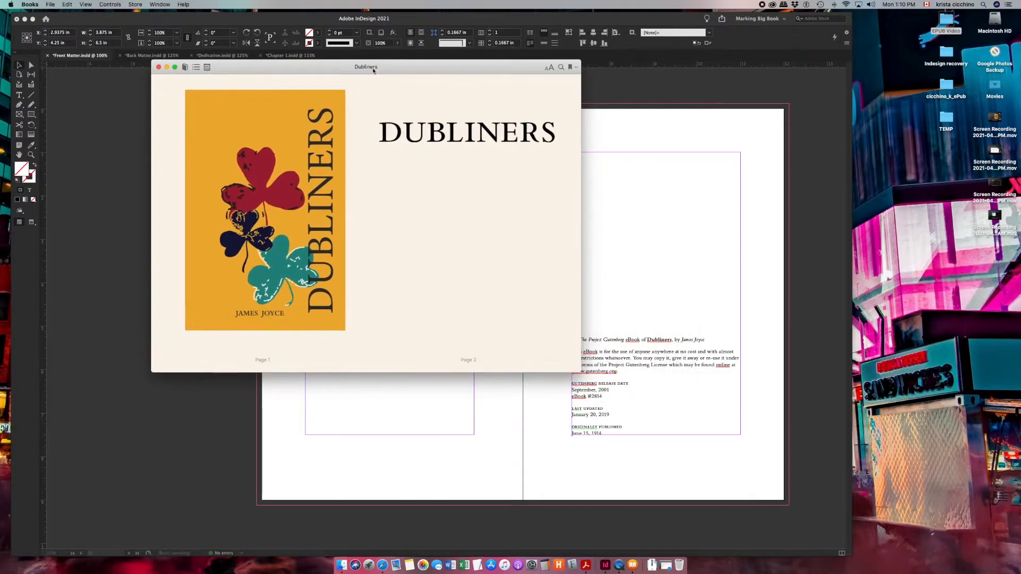
left_click_drag(581, 371, 430, 293)
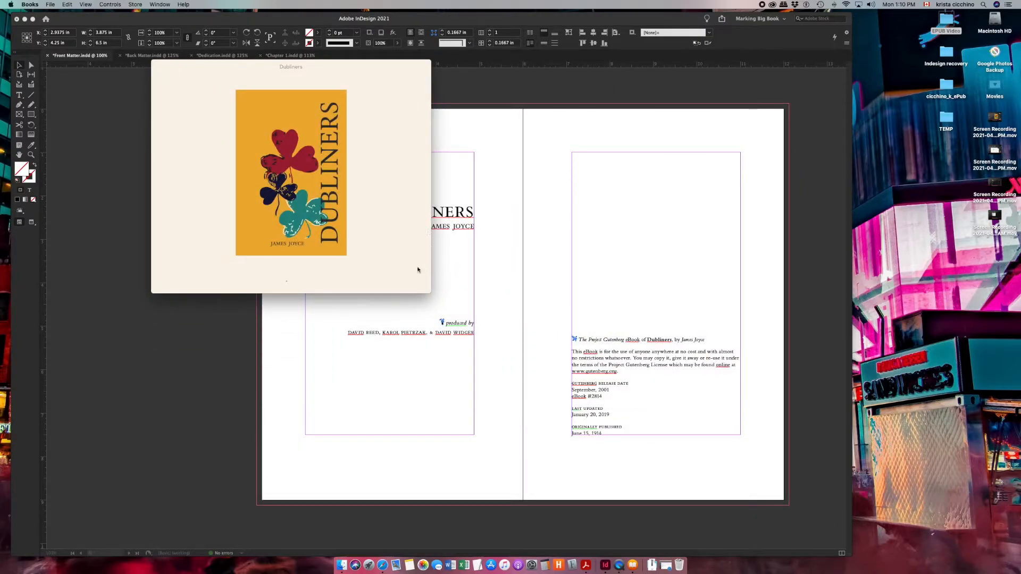
scroll(399, 254, "right", 3)
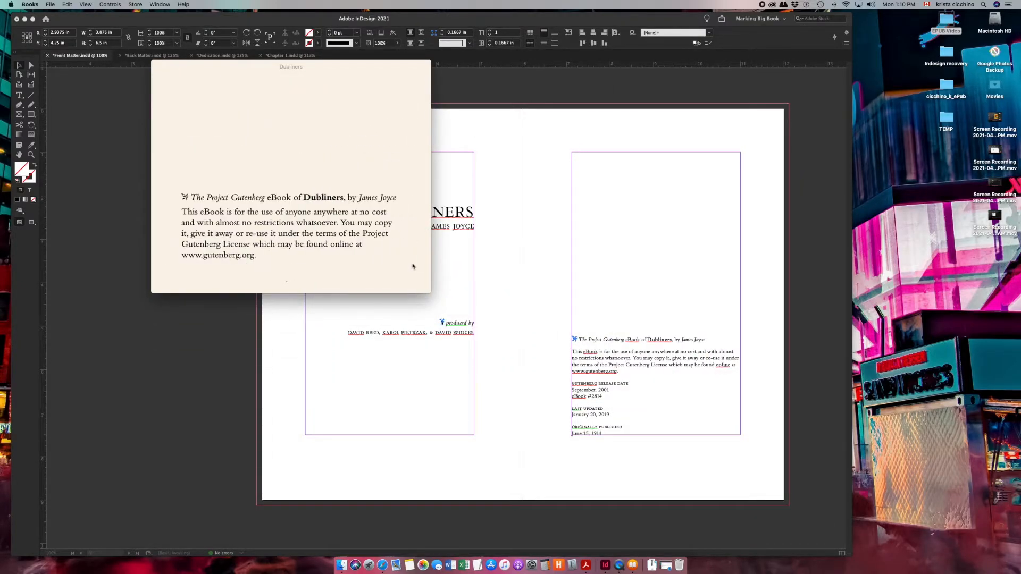
left_click_drag(431, 293, 852, 538)
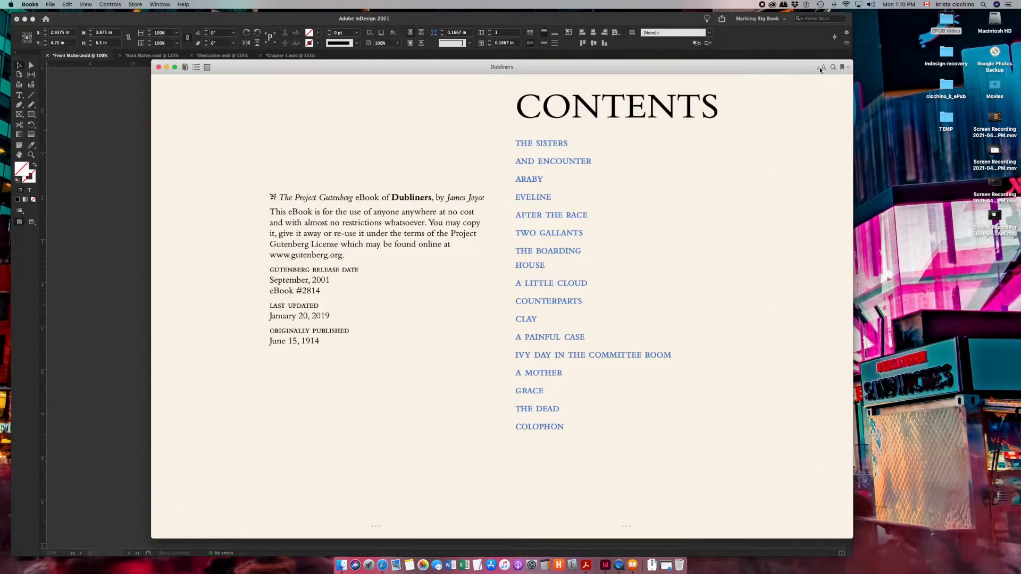
Reduce the eBook's text size by several increments in the reader
left_click(820, 68)
left_click(797, 86)
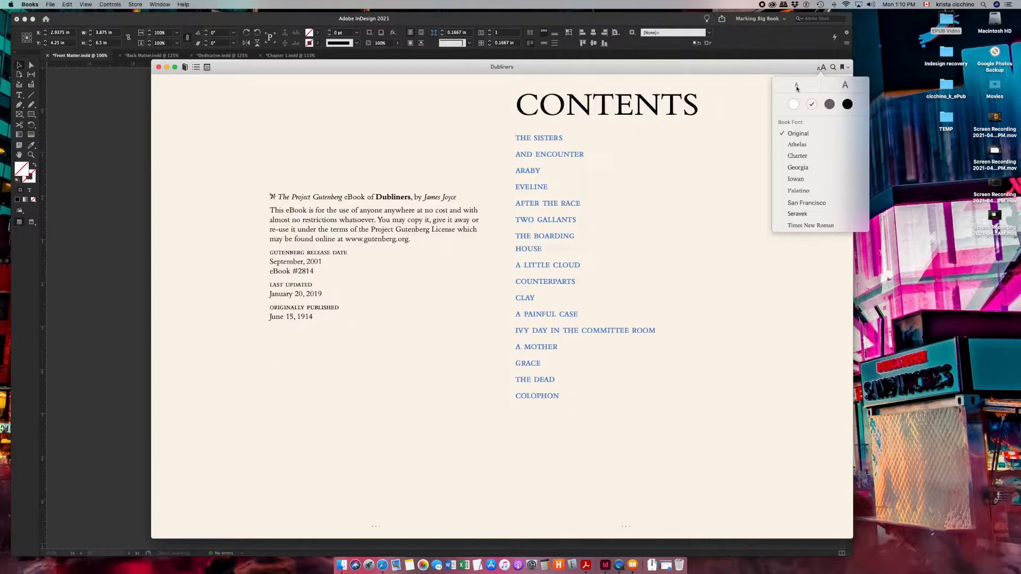
left_click(797, 88)
left_click(797, 87)
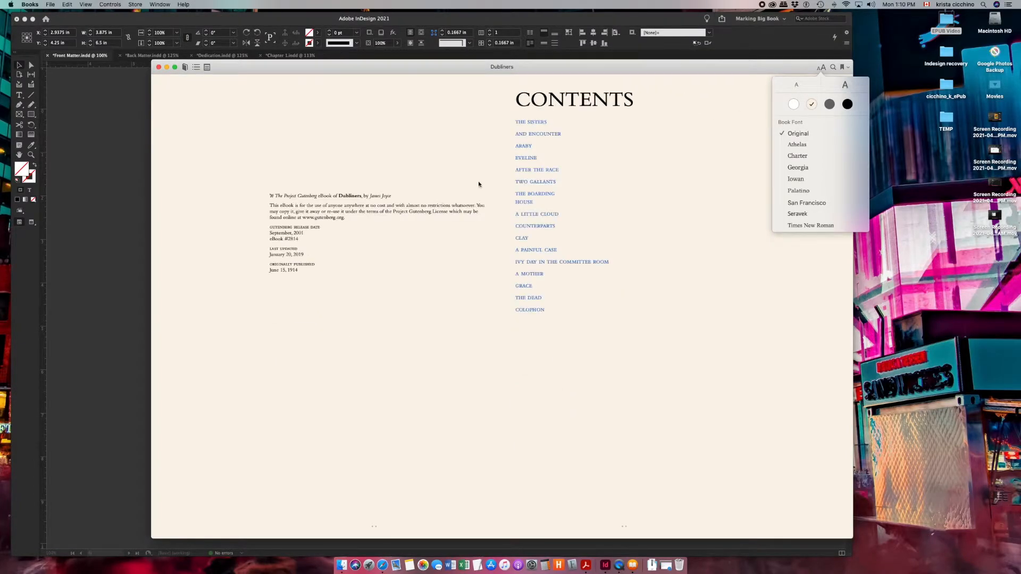
Try the Athelas book font and change the eBook's font to San Francisco
left_click(792, 145)
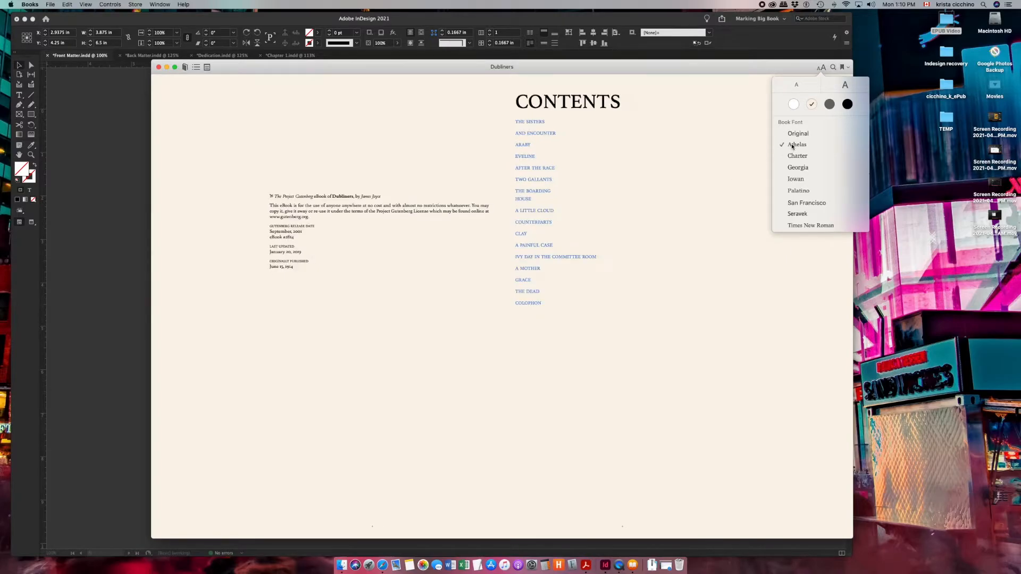
left_click(794, 203)
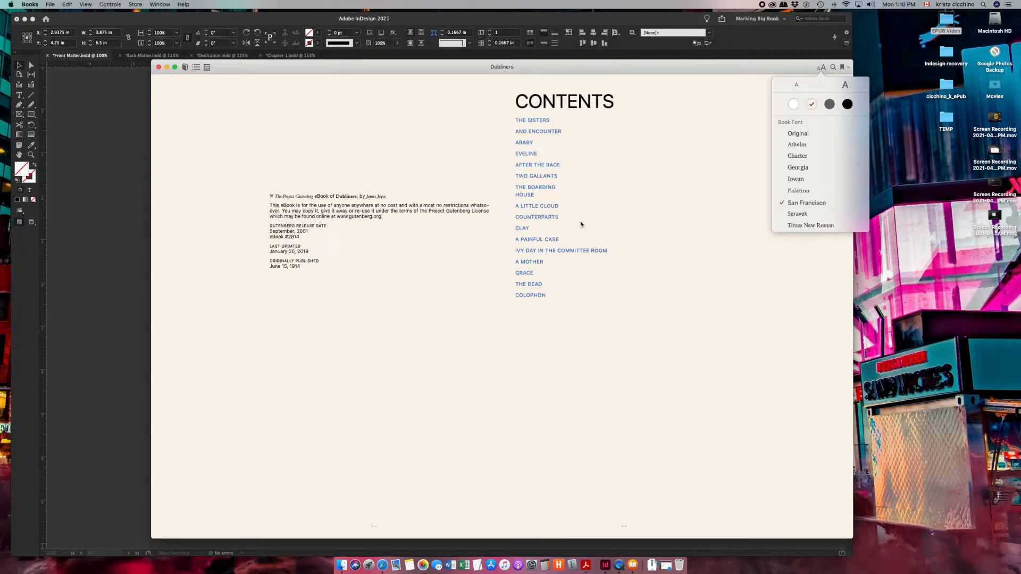
scroll(580, 221, "right", 2)
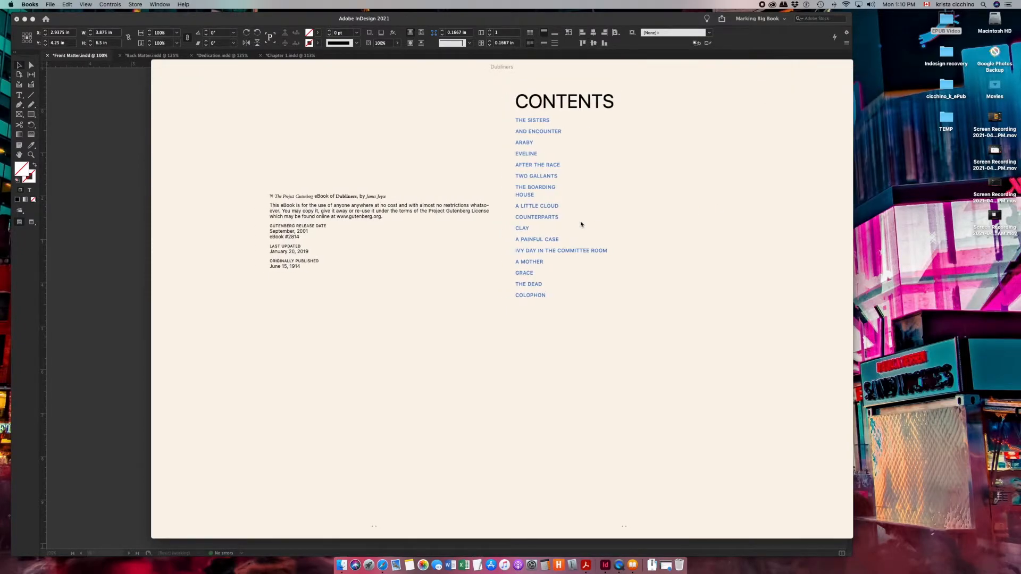
Page through the eBook's contents, dedication and first chapters, and go back to the cover to examine how they display
scroll(580, 222, "right", 3)
scroll(579, 222, "right", 2)
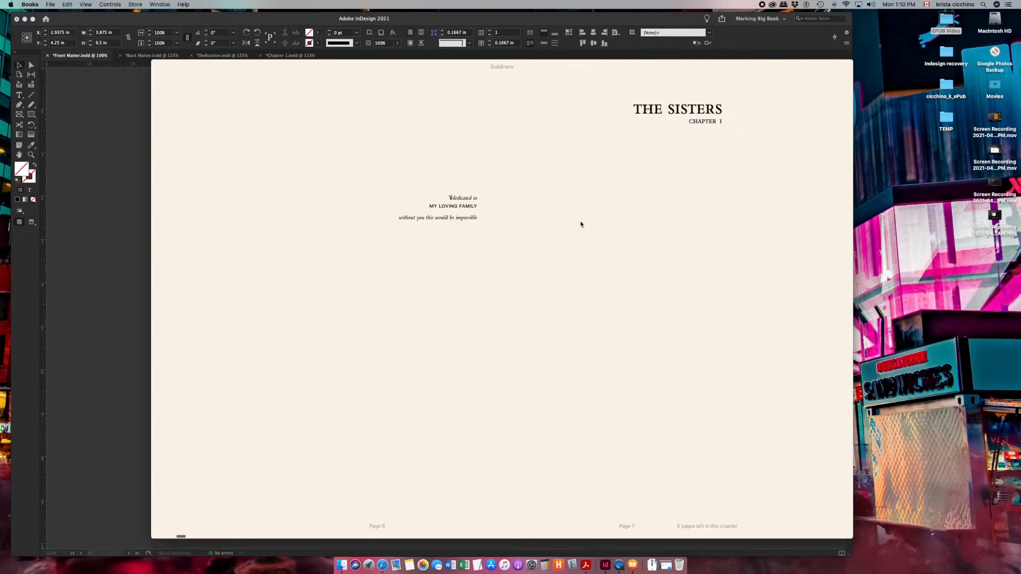
scroll(398, 217, "right", 3)
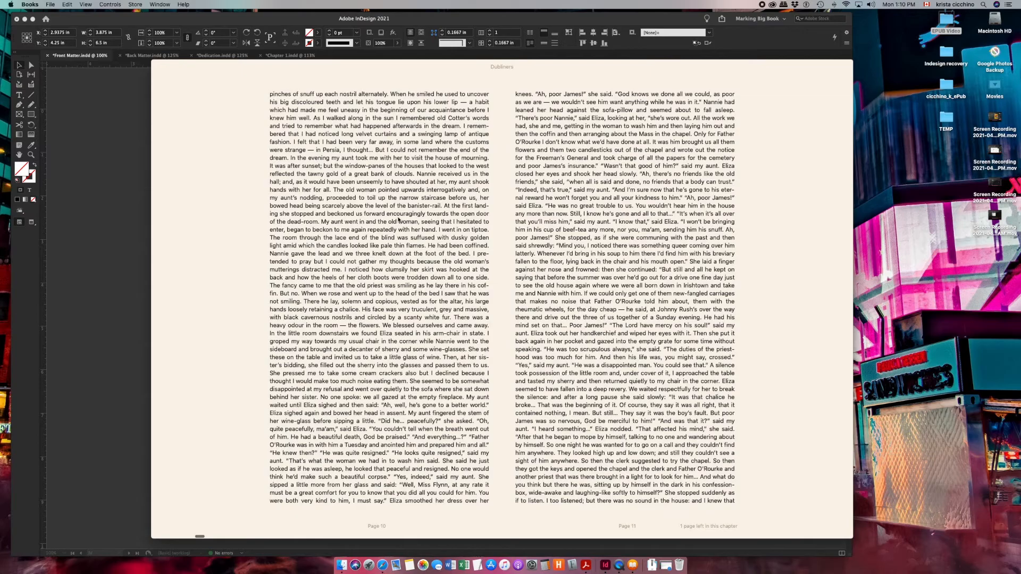
scroll(398, 219, "right", 3)
scroll(398, 219, "right", 3)
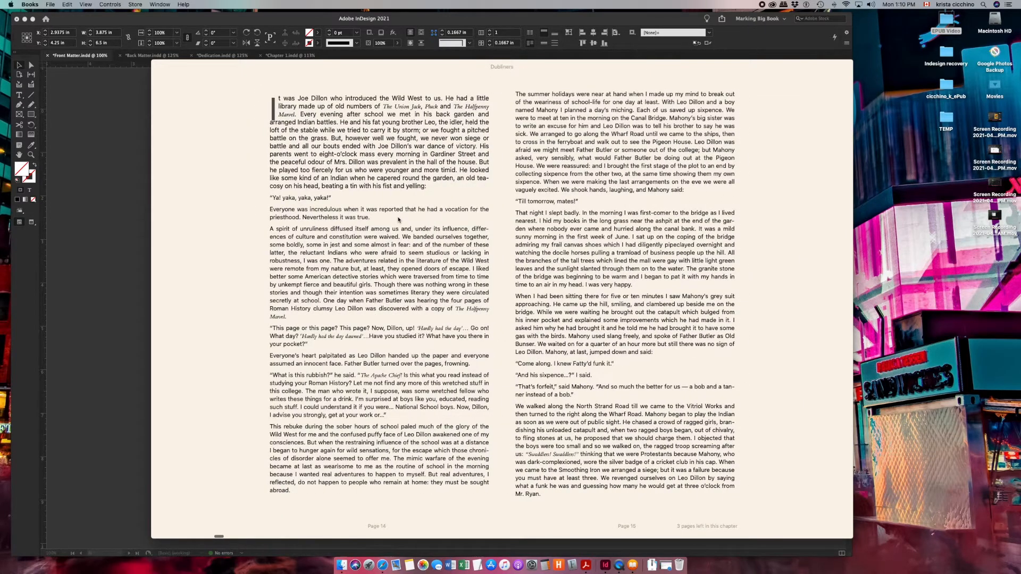
scroll(461, 171, "left", 3)
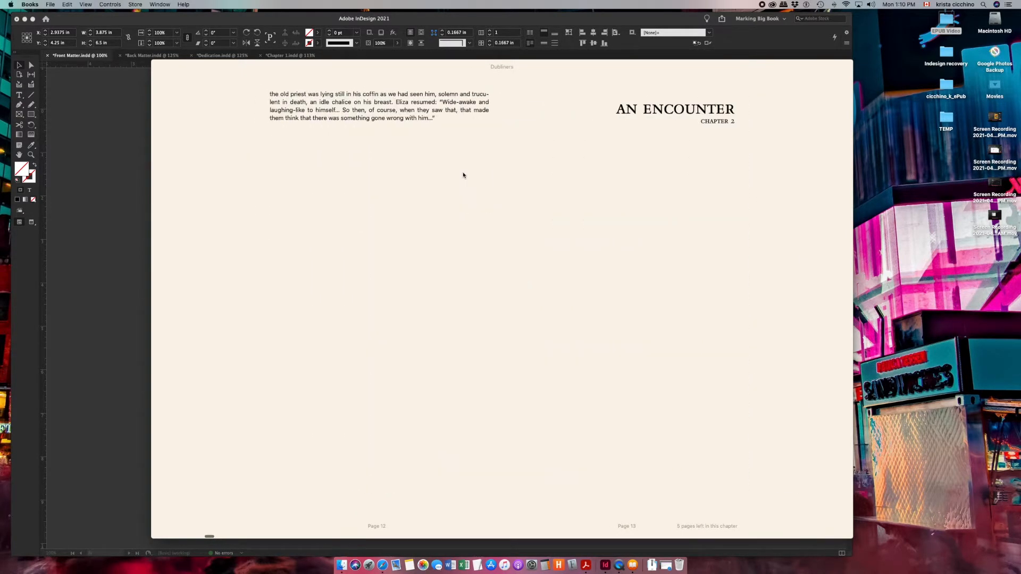
scroll(462, 173, "left", 3)
scroll(463, 173, "left", 3)
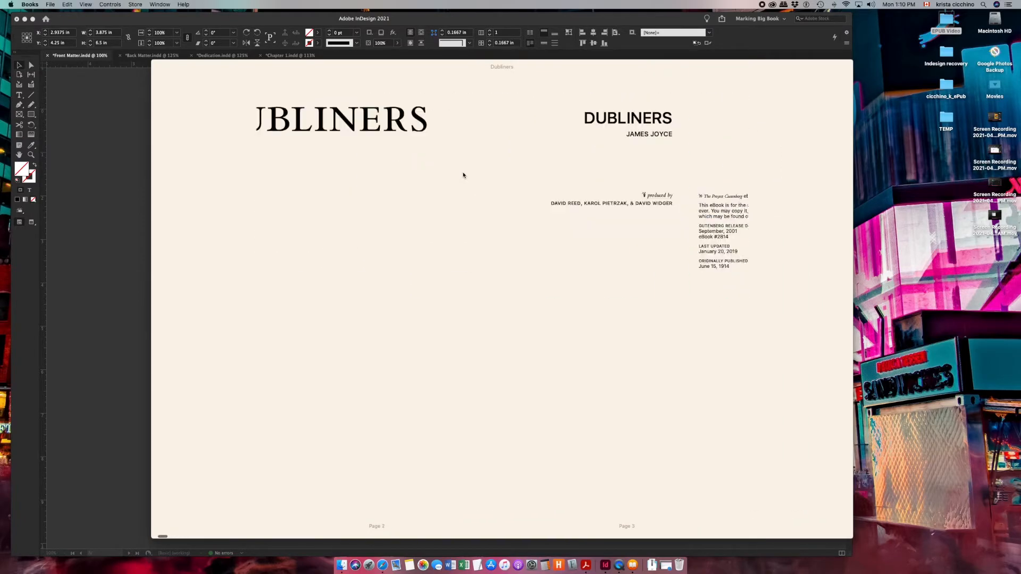
scroll(463, 175, "left", 3)
scroll(463, 174, "left", 3)
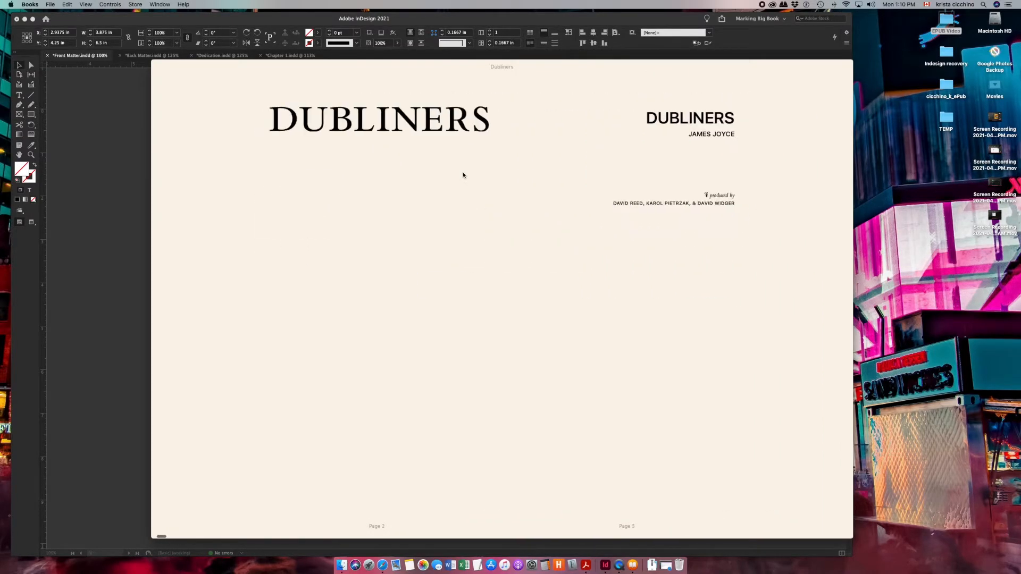
scroll(463, 174, "left", 3)
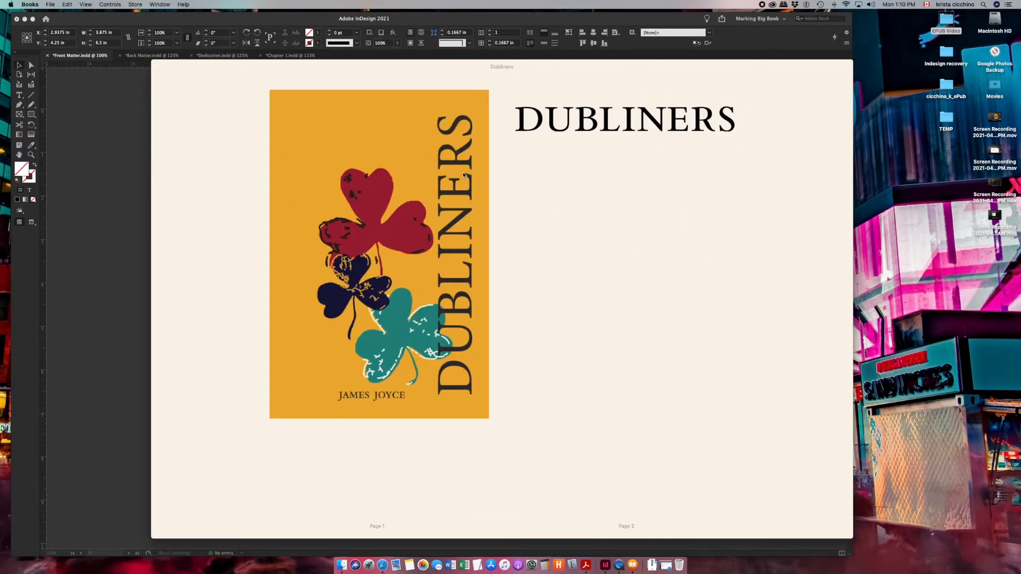
Close the Dubliners reader and delete the book everywhere from the Books library
left_click(368, 67)
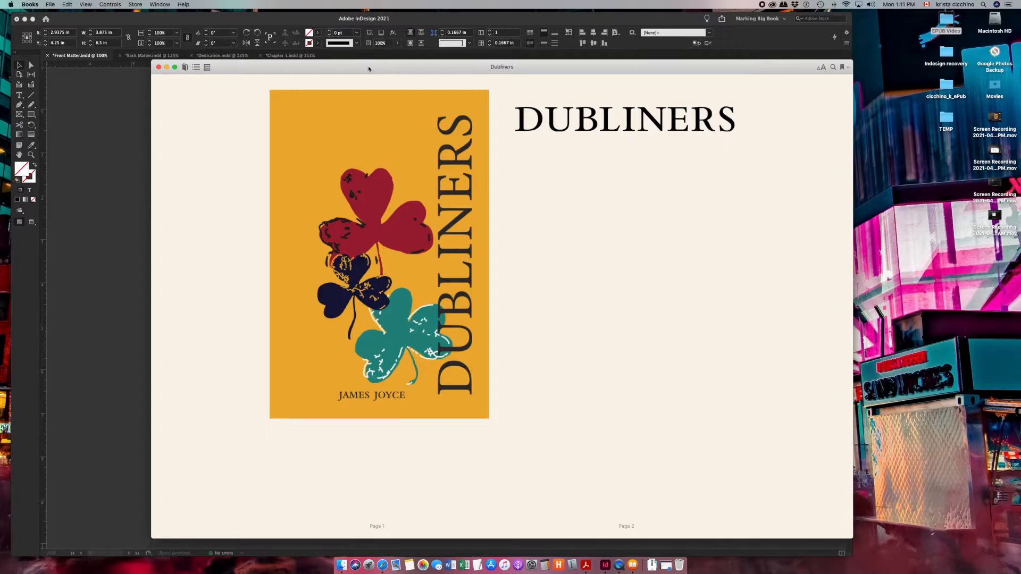
left_click(158, 67)
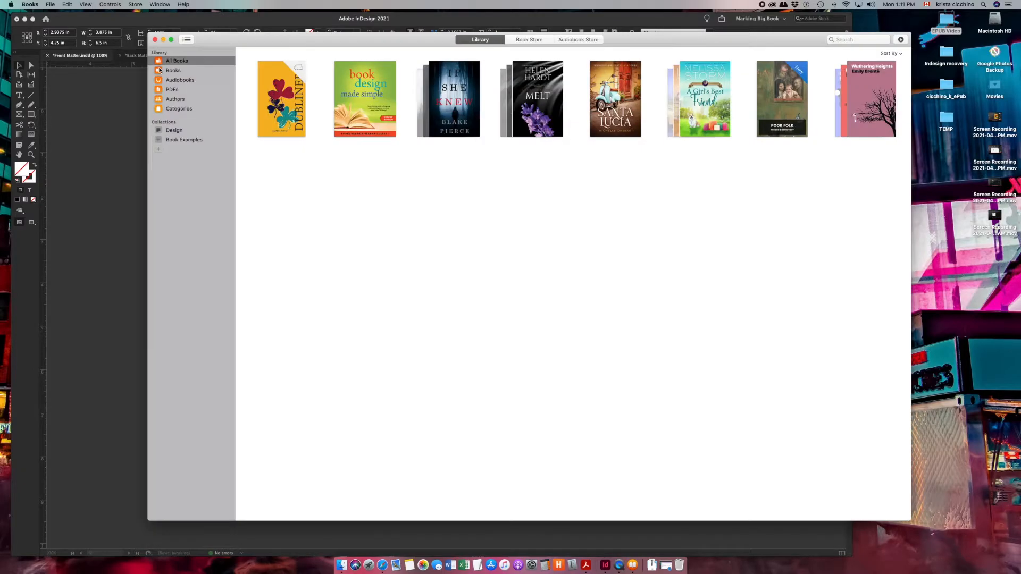
left_click(284, 95)
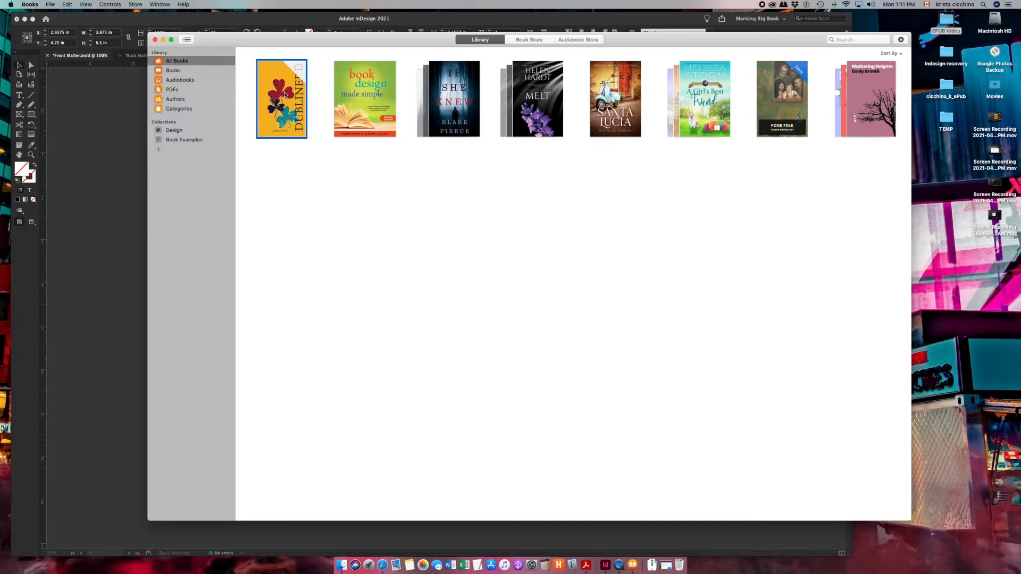
right_click(285, 95)
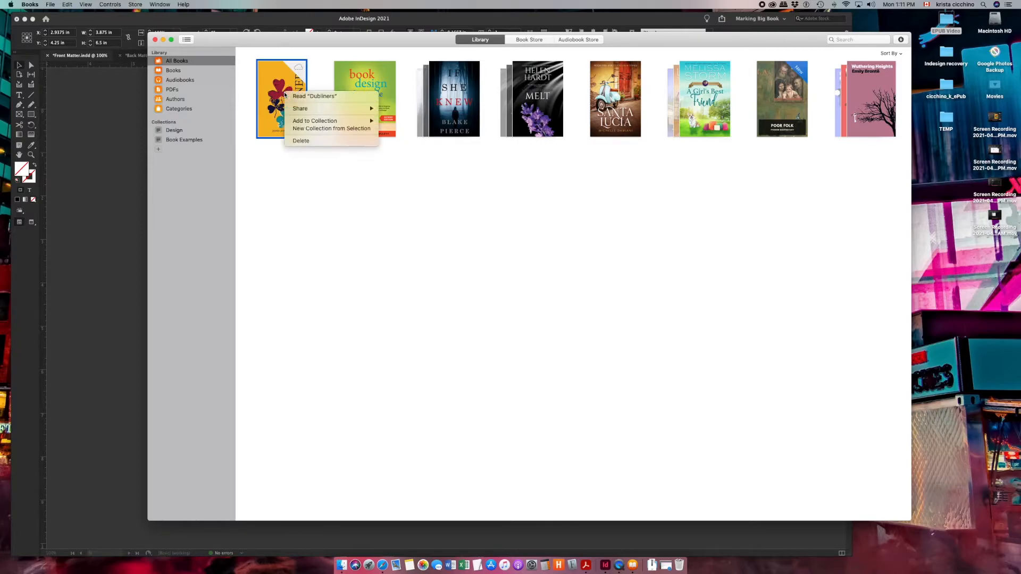
left_click(314, 143)
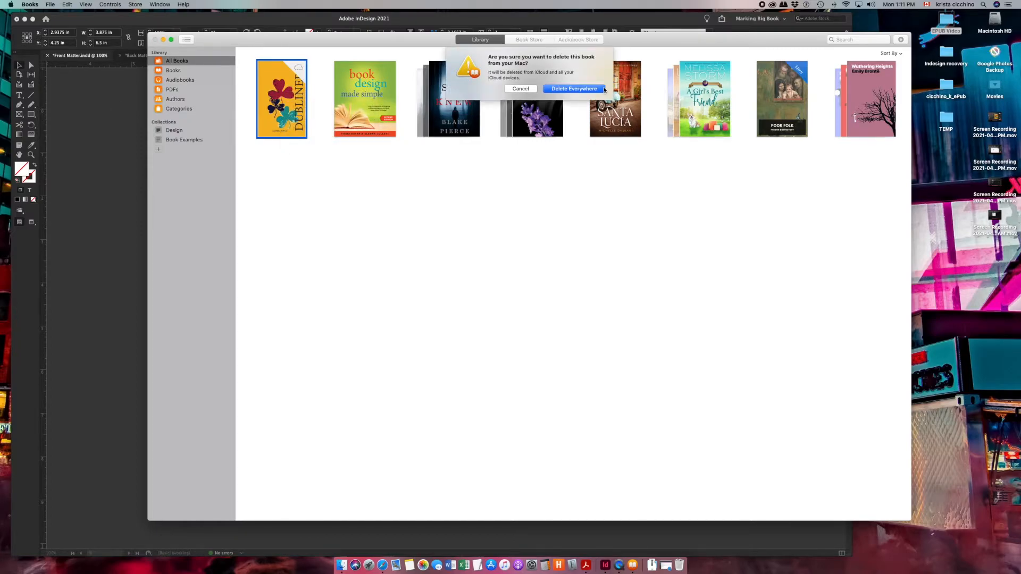
left_click(594, 91)
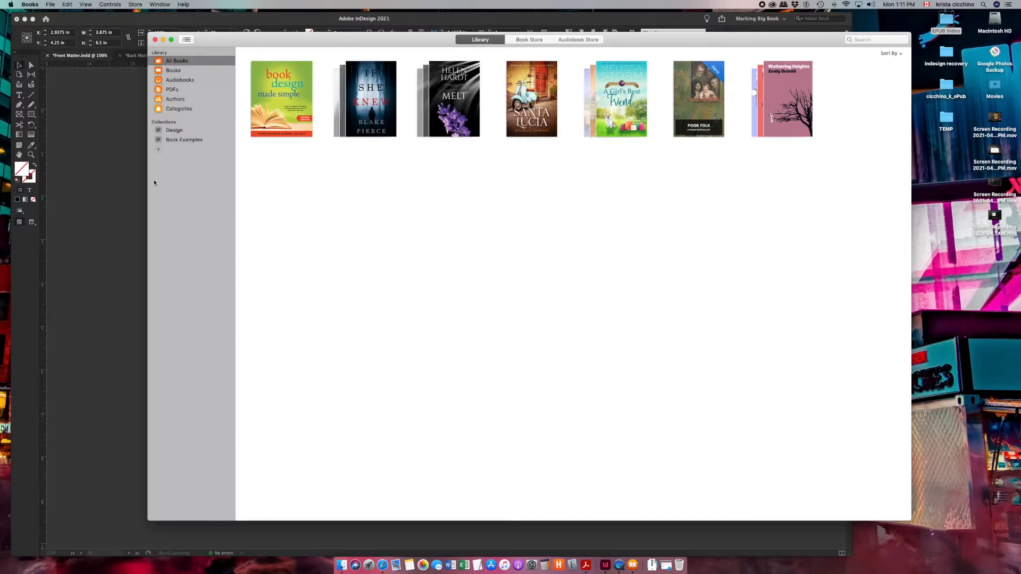
Switch to Finder and create a folder in EPUB Video named with the designer's surname and initial plus _eBook_Submission
key("super+Tab")
key("super+Tab")
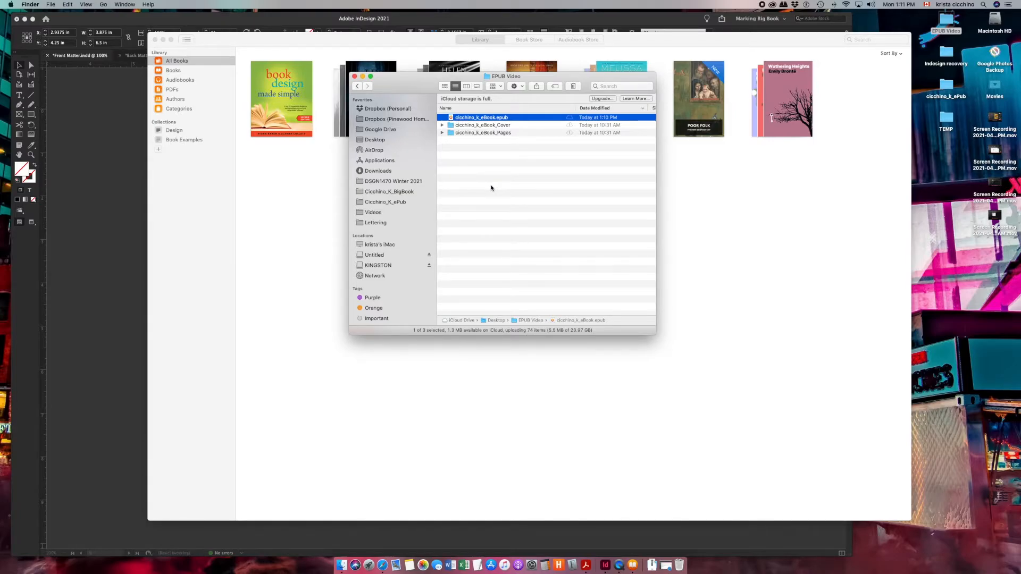
left_click(491, 187)
right_click(490, 187)
left_click(497, 190)
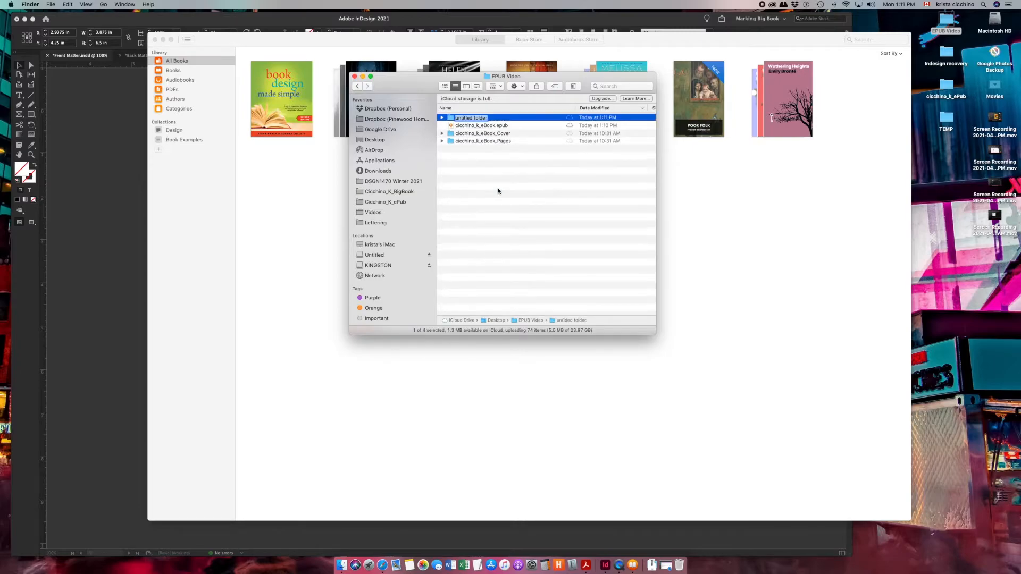
type("cicchino_k_eBook_Submission")
key("Return")
Move the exported EPUB and the eBook cover and pages folders into the submission folder and open it
left_click(476, 141)
left_click(470, 126, "shift")
left_click_drag(470, 127, 465, 118)
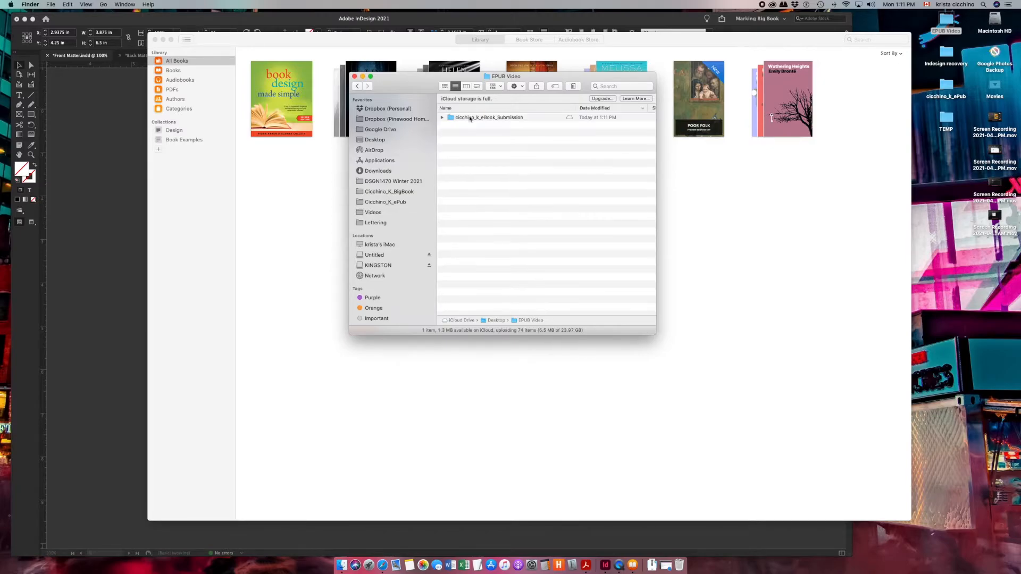
double_click(452, 118)
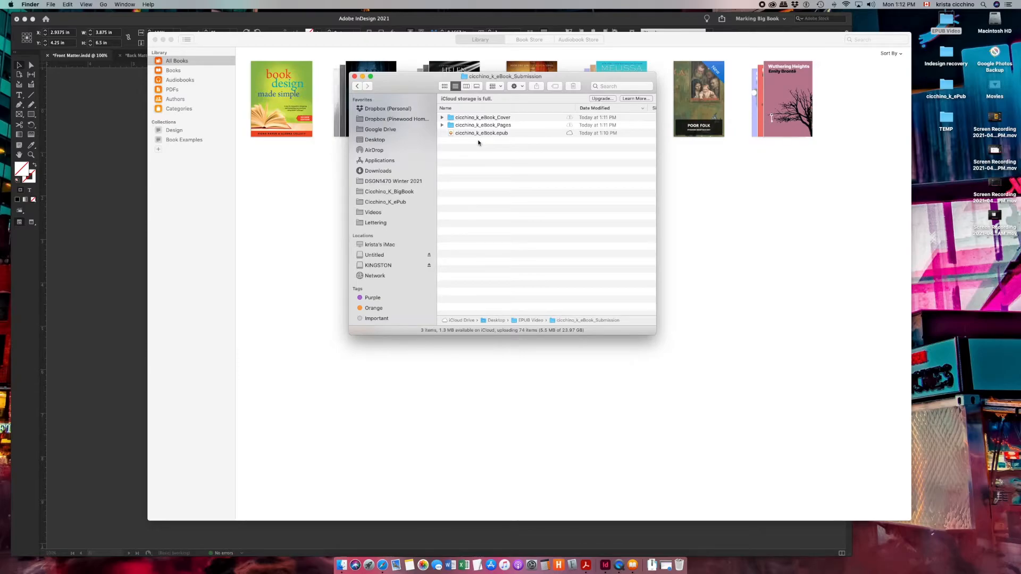
Expand the eBook cover folder and move the BigBook Cover Outlines.eps file into its Links folder
left_click(442, 118)
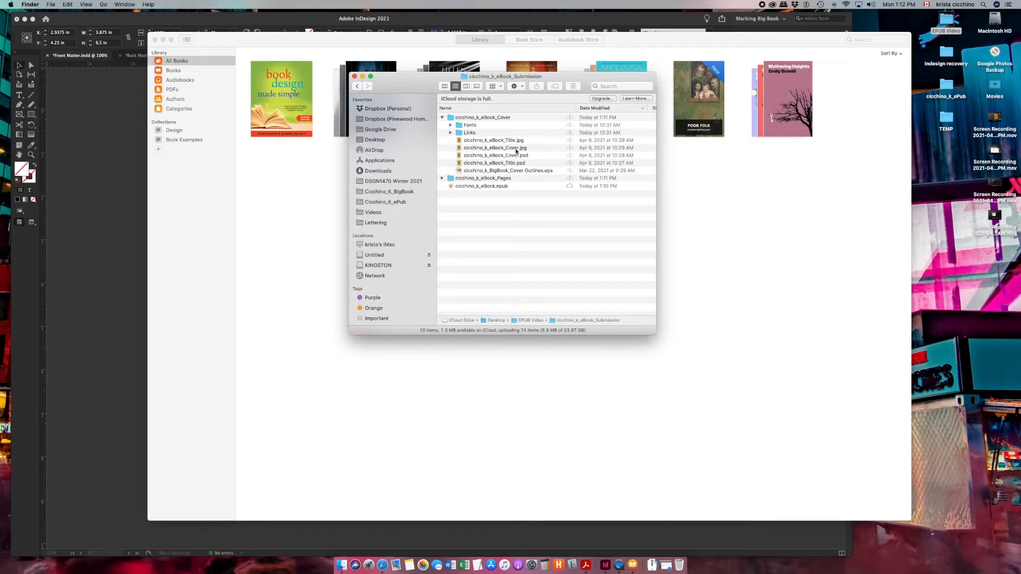
left_click(471, 170)
left_click_drag(477, 171, 466, 132)
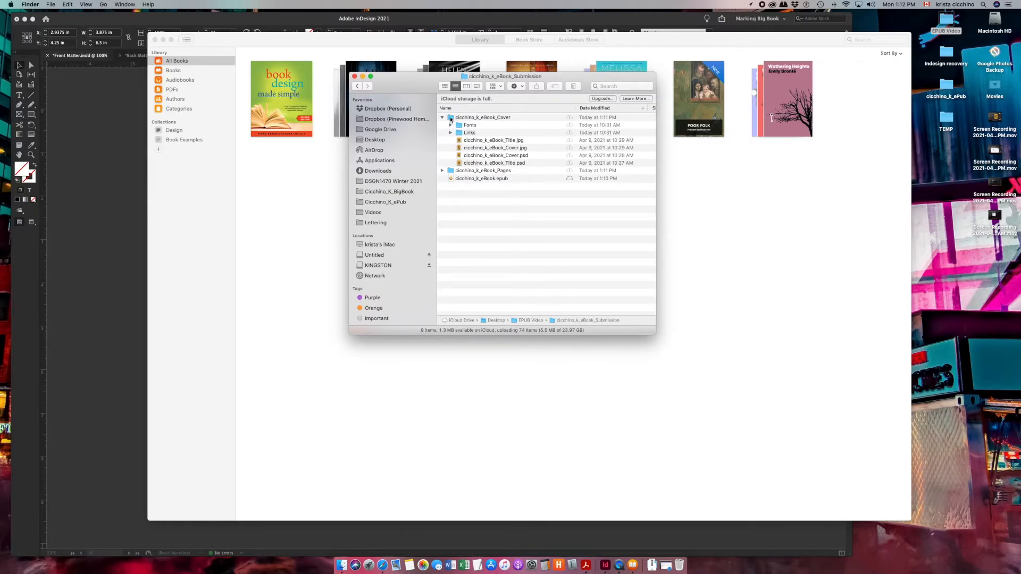
Collapse the eBook cover folder and expand the pages folder to examine its files
left_click(451, 118)
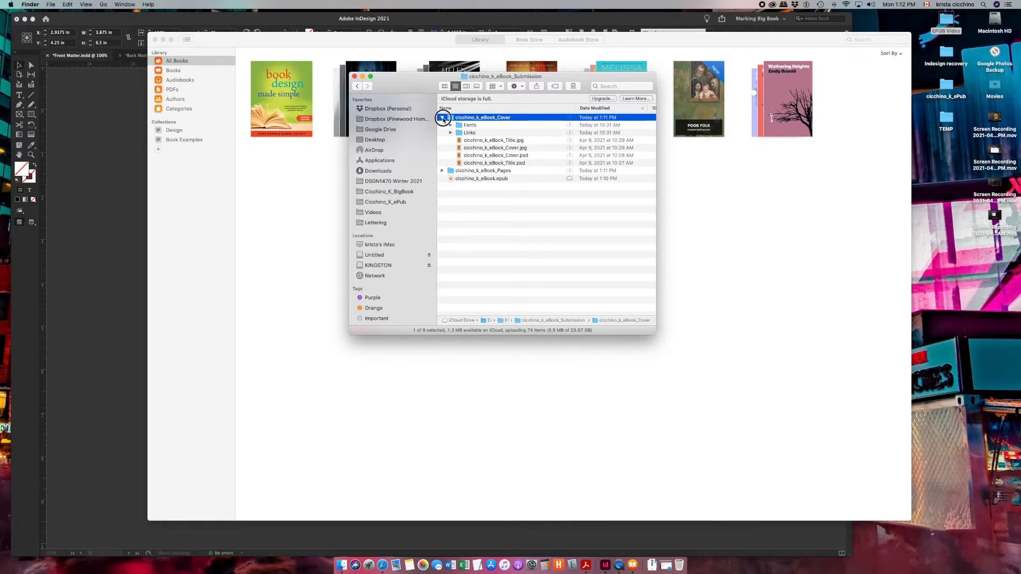
left_click(442, 118)
left_click(442, 126)
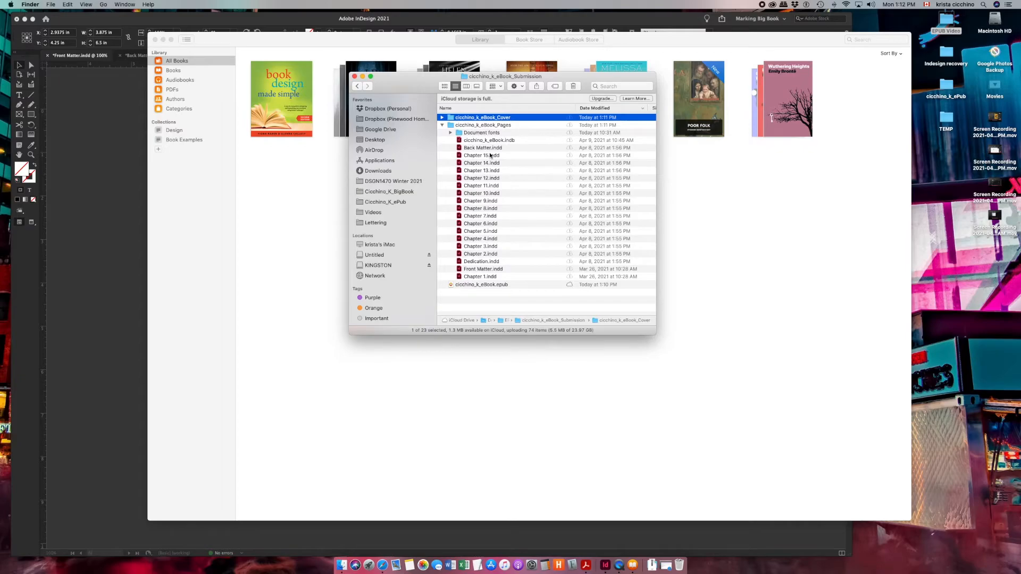
Switch to InDesign, select all documents from Front Matter to Back Matter in the eBook book, and start packaging it for print
left_click(605, 565)
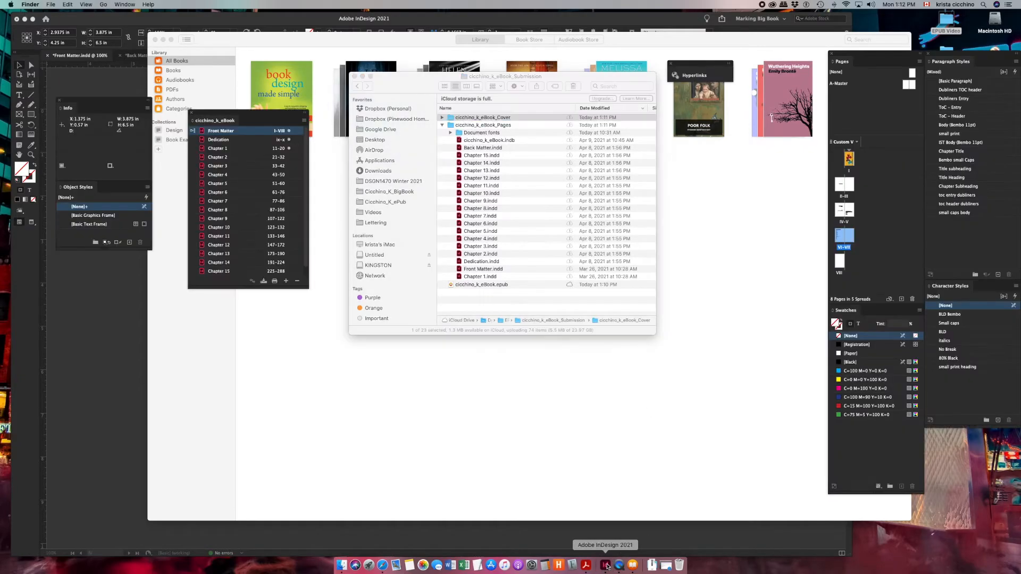
scroll(243, 224, "down", 1)
left_click(222, 271, "shift")
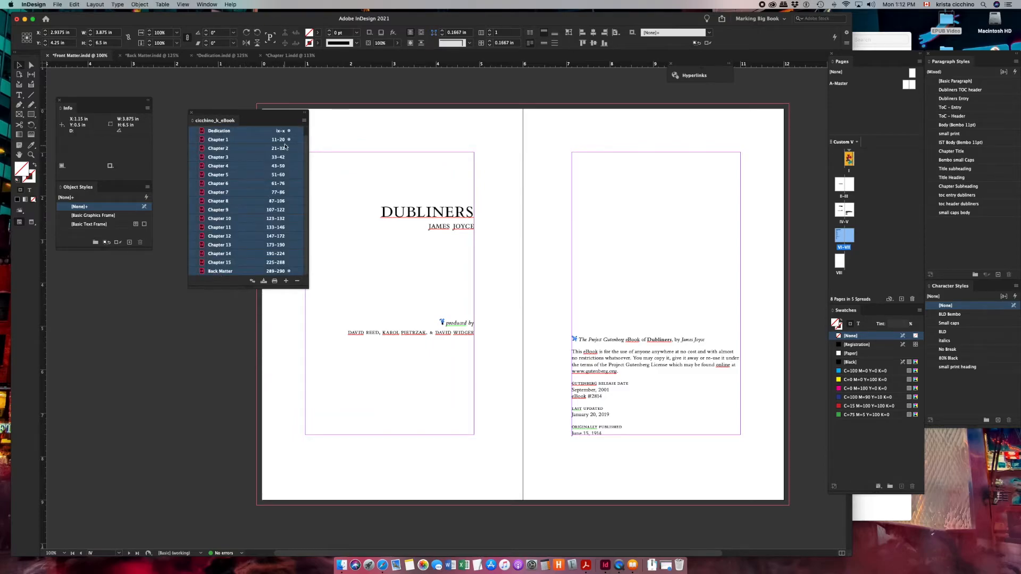
left_click(304, 120)
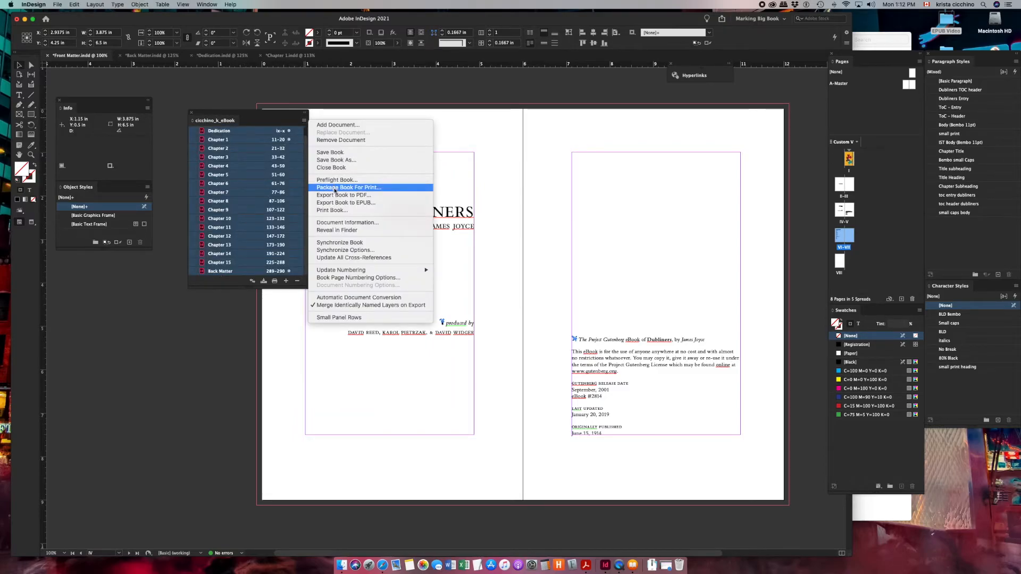
left_click(335, 187)
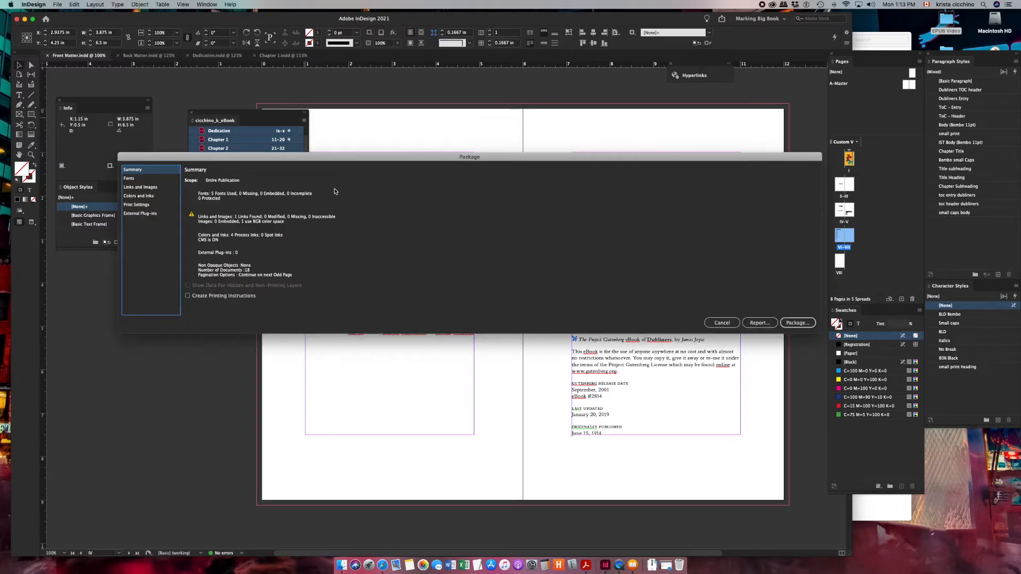
left_click(796, 324)
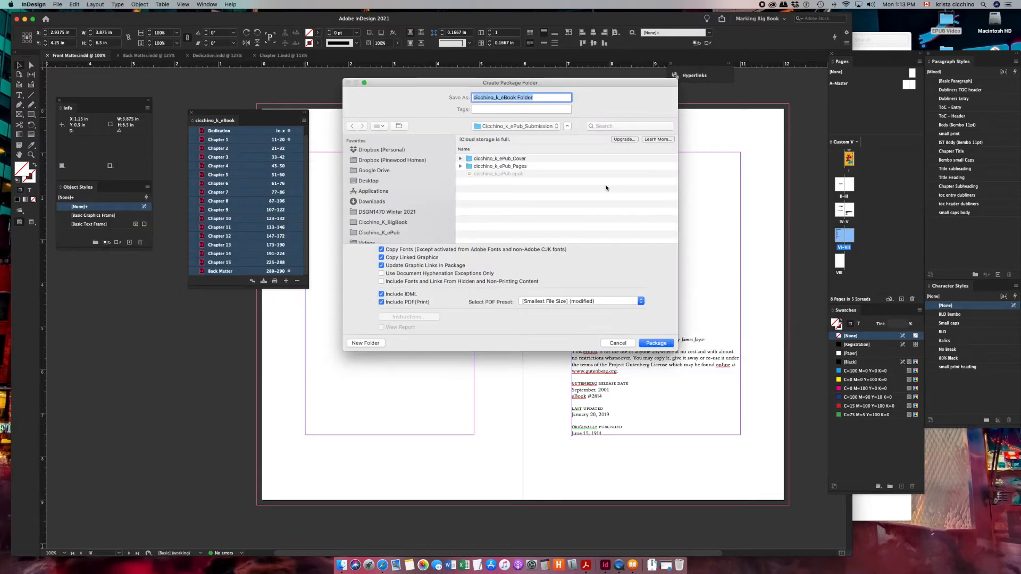
left_click(483, 167)
double_click(483, 167)
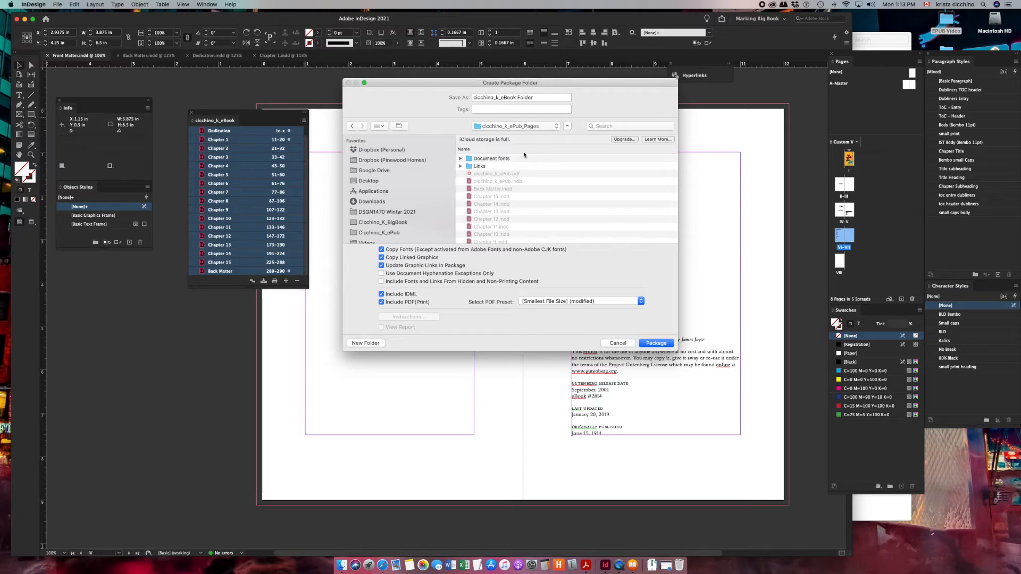
left_click(353, 126)
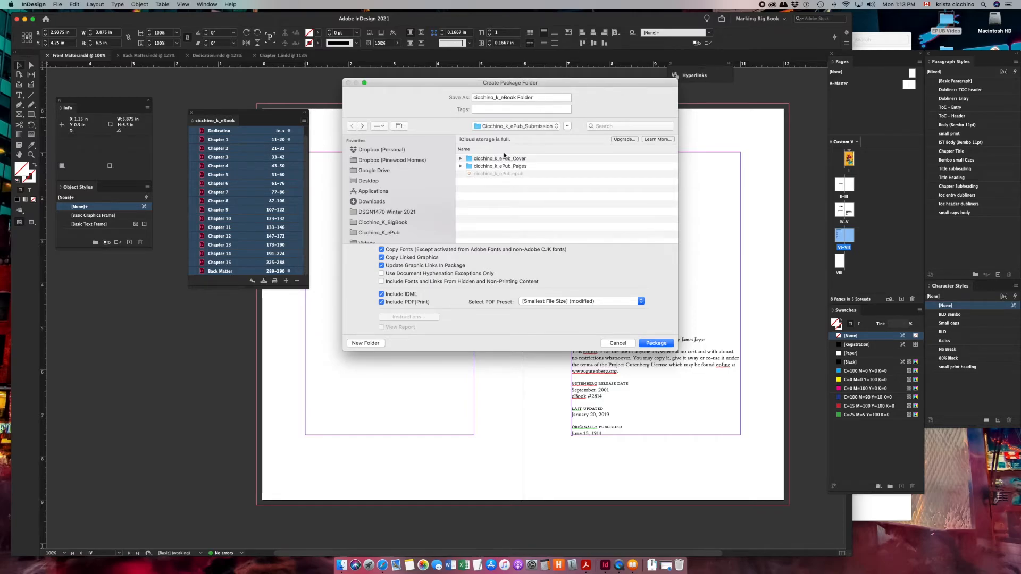
left_click(487, 167)
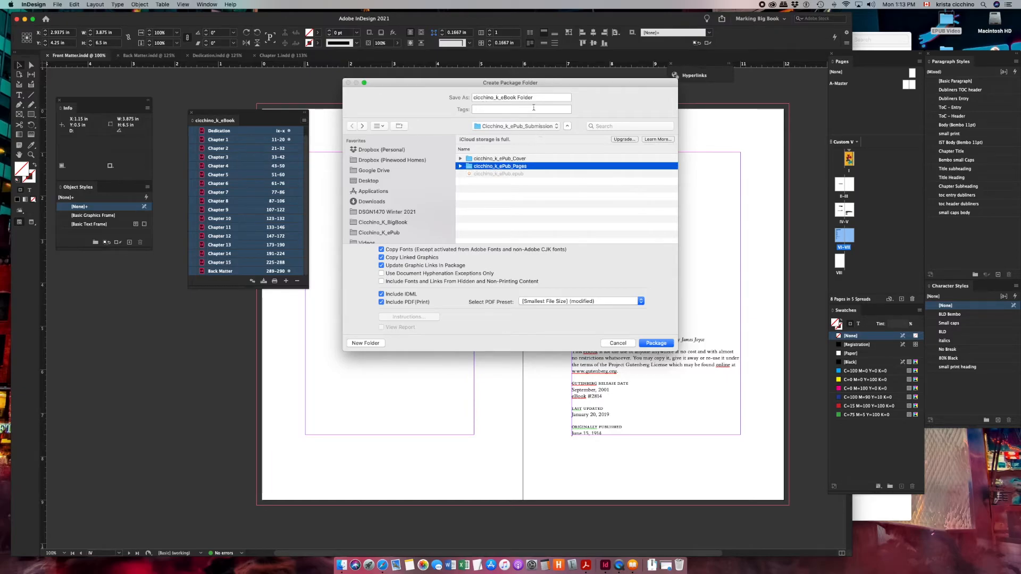
Replace the package folder name's Folder ending with _Pages1 and package the book with fonts, linked graphics, IDML and PDF
left_click_drag(533, 97, 516, 97)
key("BackSpace")
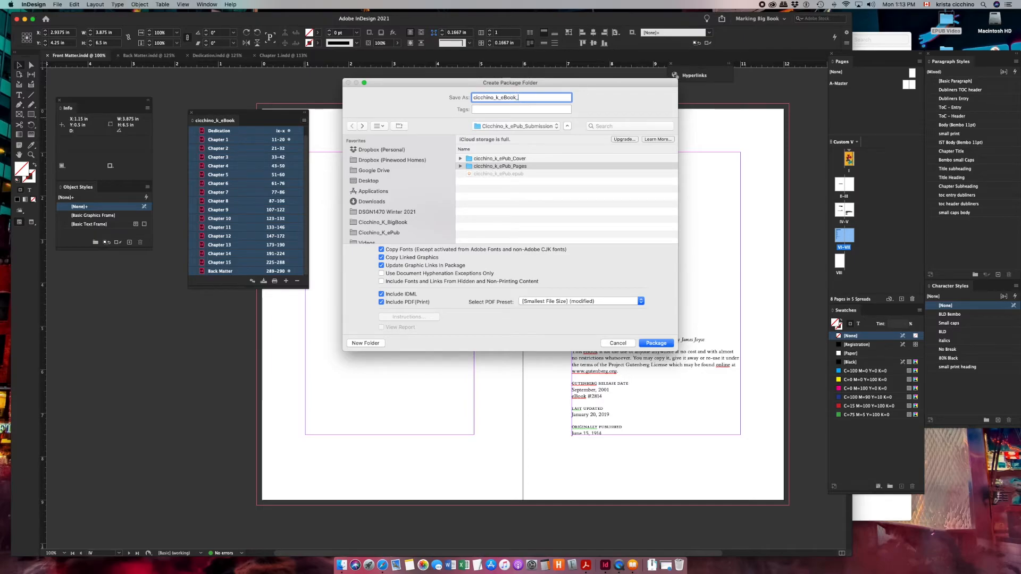
type("Pages1")
left_click(659, 344)
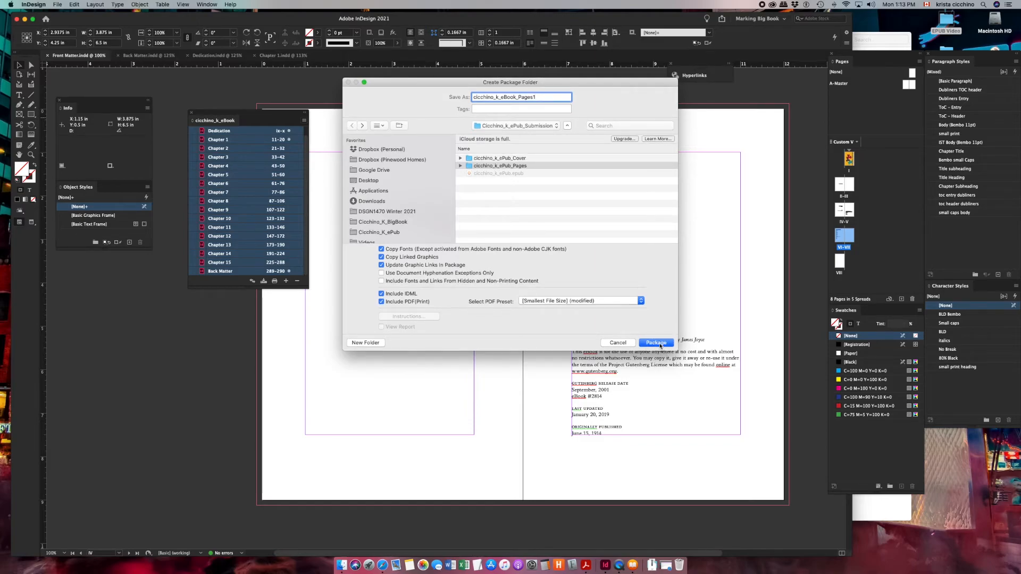
left_click(654, 344)
left_click(581, 327)
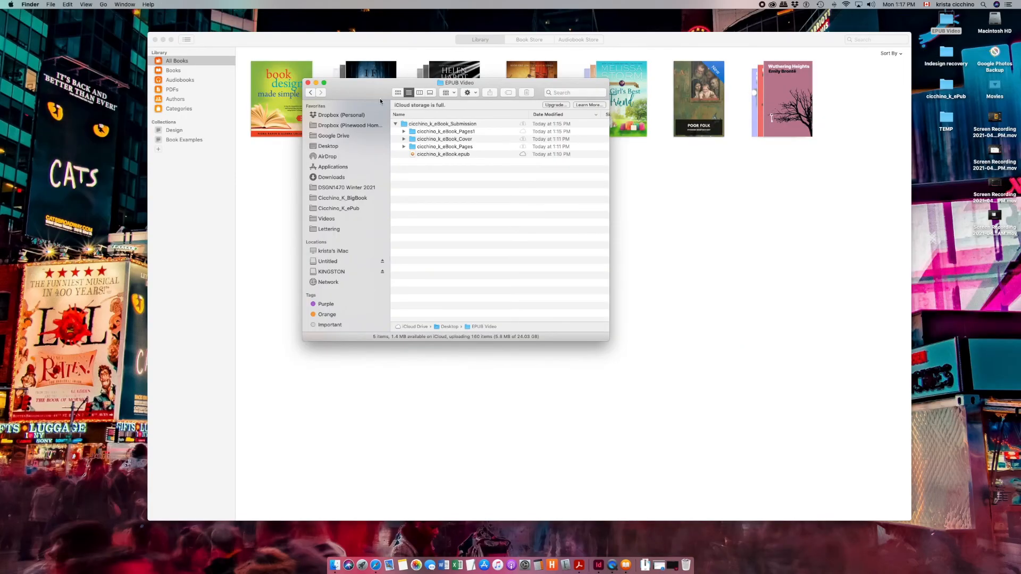
Reposition the Finder window and expand the eBook_Pages1 folder in the submission folder to examine the packaged files
left_click_drag(379, 97, 398, 218)
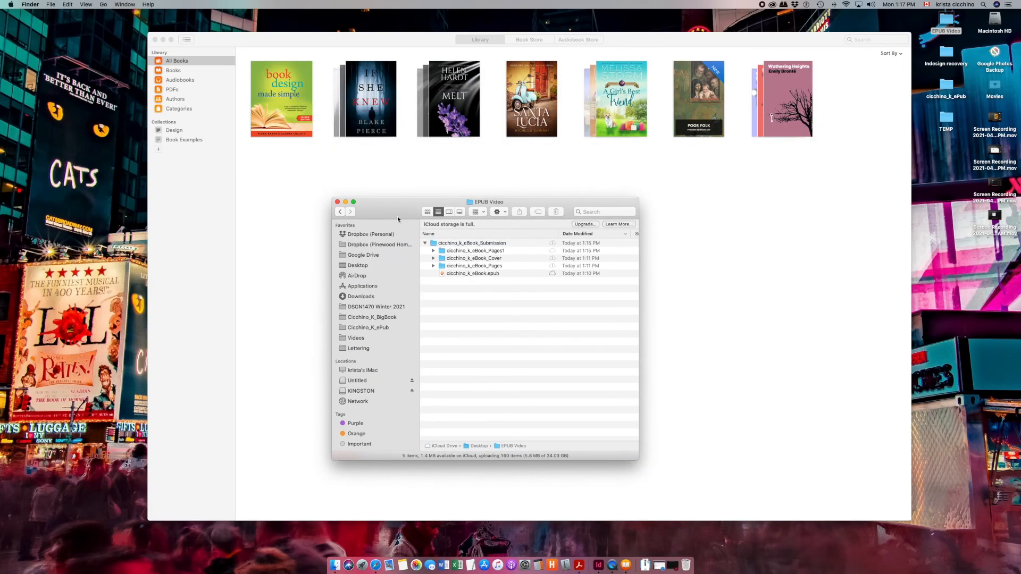
left_click(464, 267)
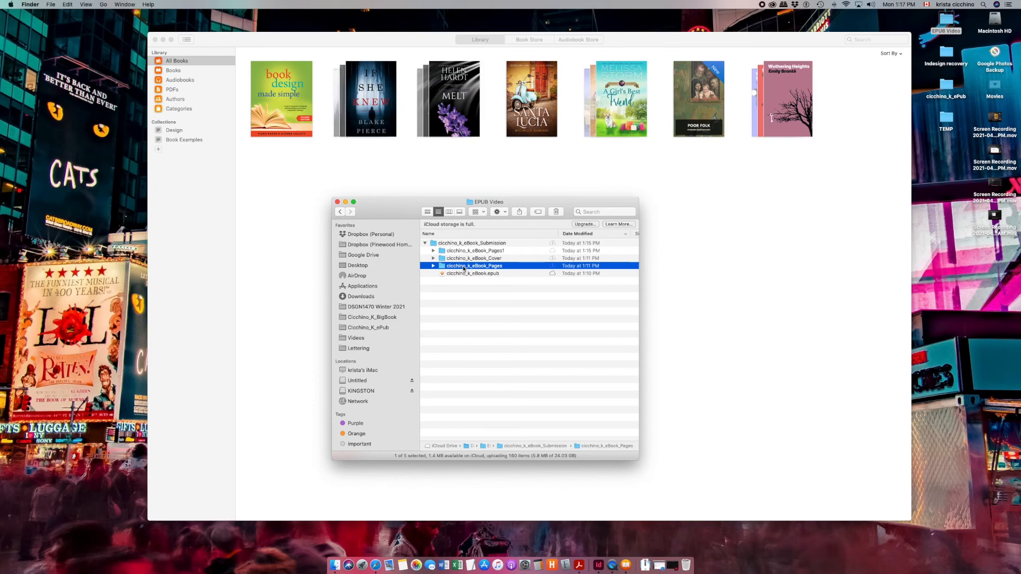
left_click(434, 250)
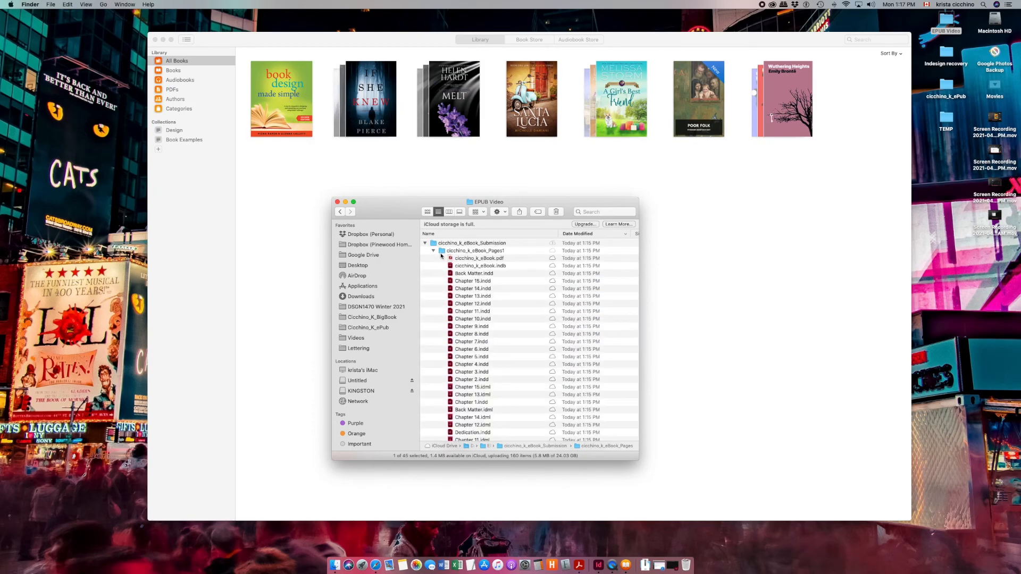
Look through the packaged files in the eBook_Pages1 folder, collapse it, and move the older eBook_Pages folder to the trash
scroll(478, 365, "down", 8)
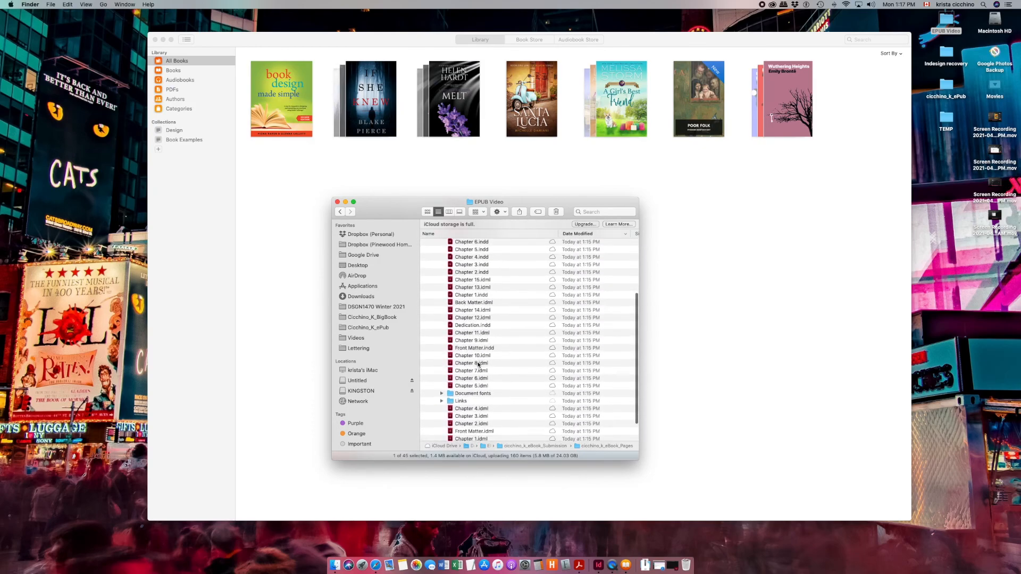
scroll(478, 365, "up", 10)
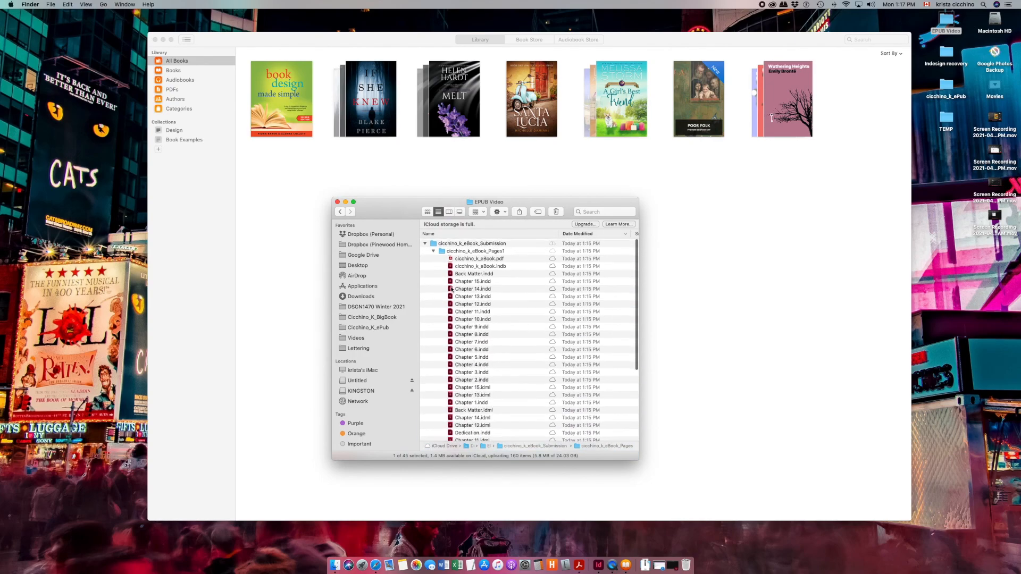
left_click(434, 250)
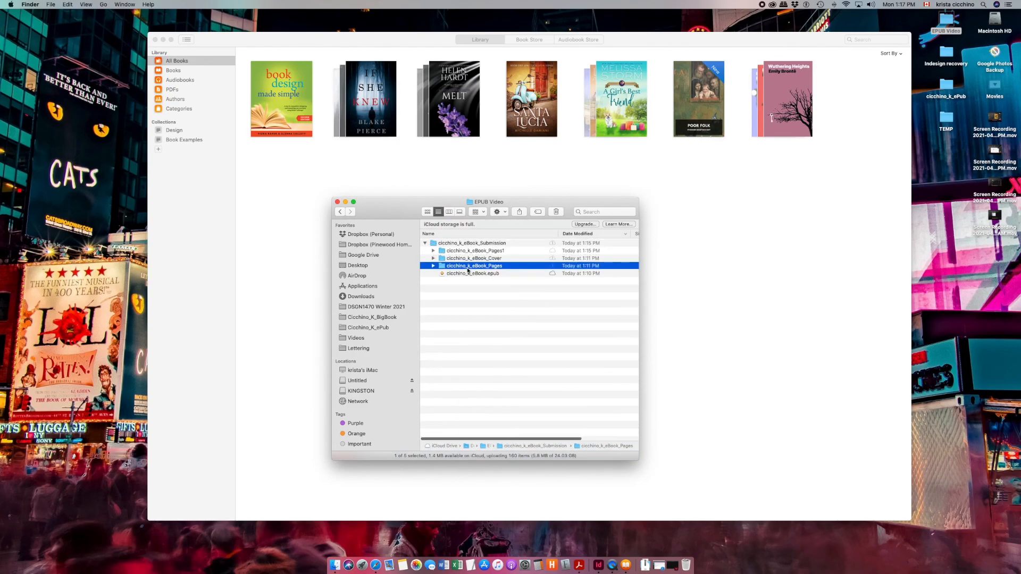
right_click(467, 266)
left_click(498, 284)
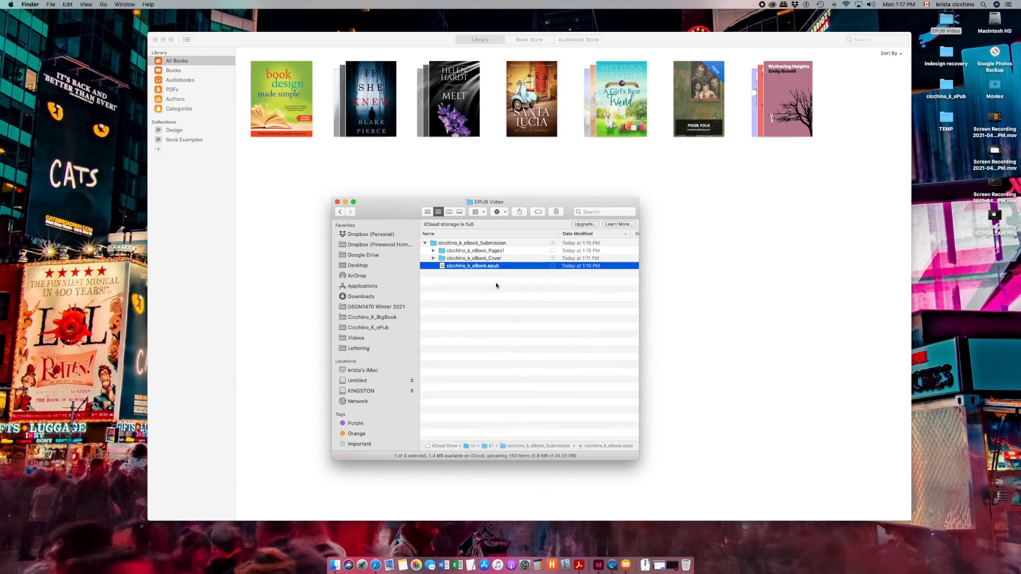
Remove the 1 from the eBook_Pages1 folder's name so it ends in eBook_Pages, and collapse the eBook_Submission folder
left_click(504, 252)
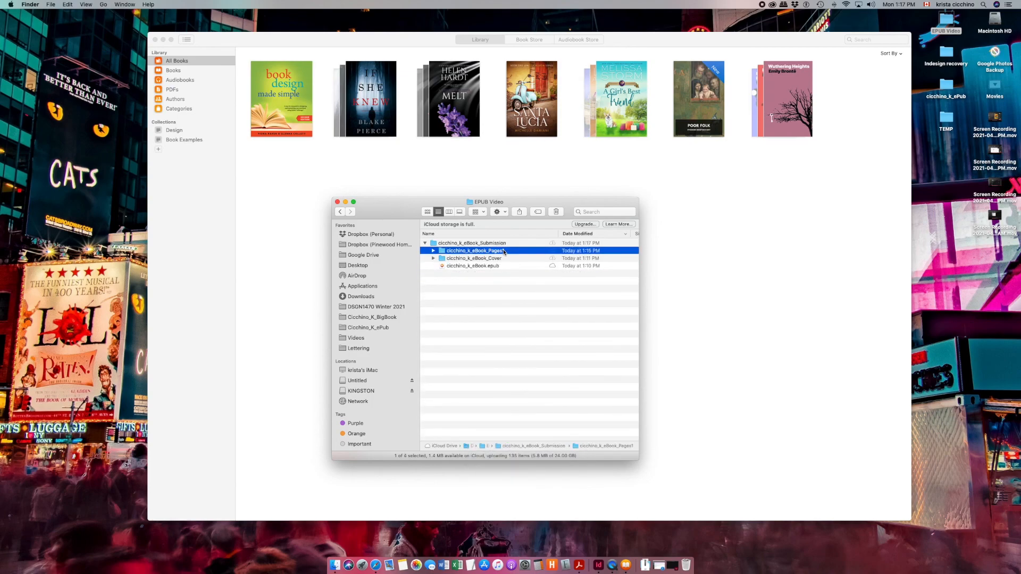
key("Return")
key("BackSpace")
key("Return")
left_click(425, 243)
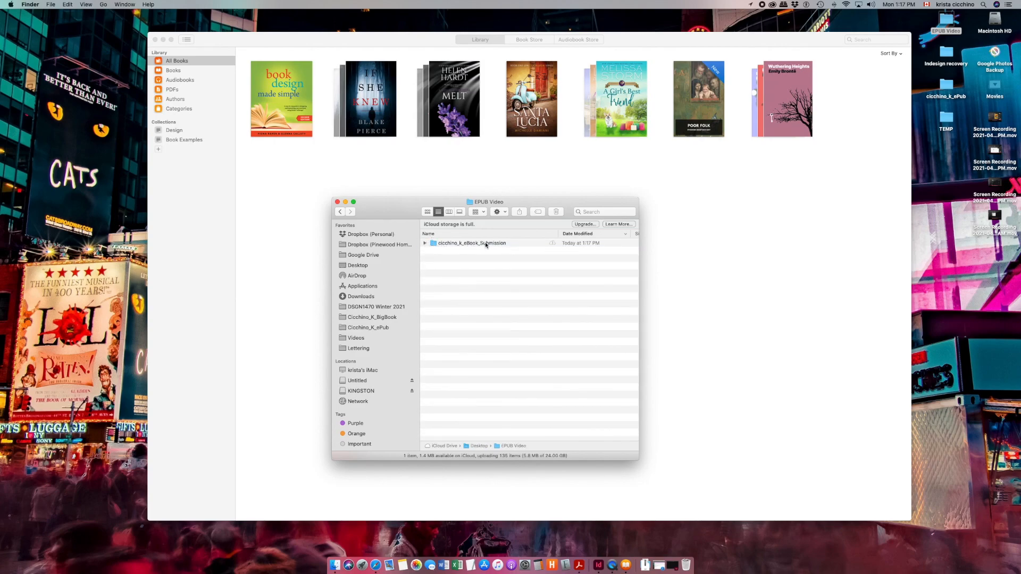